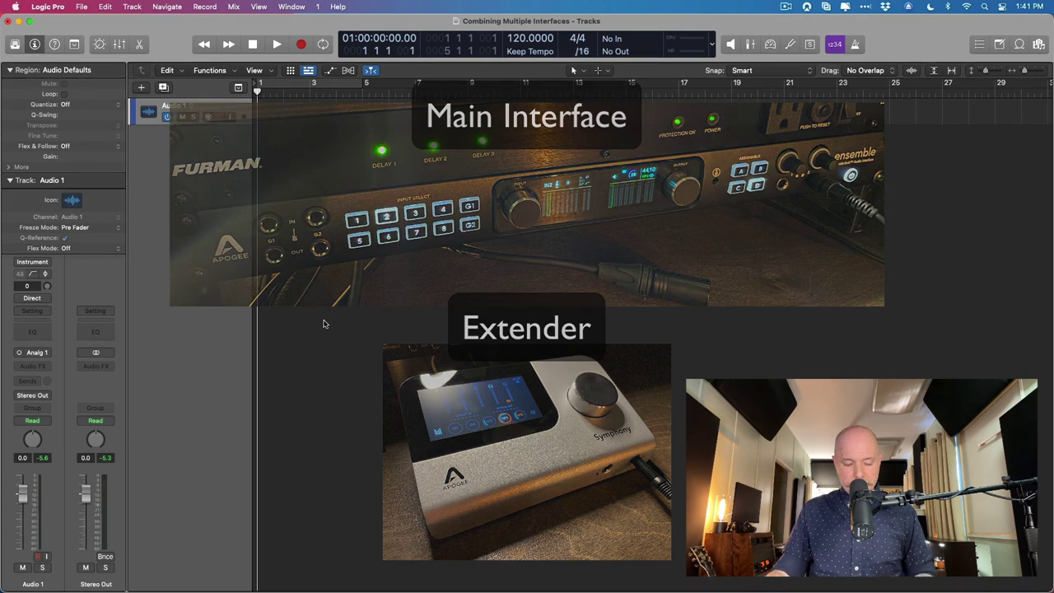
key(super+Tab)
mouse_move(701, 583)
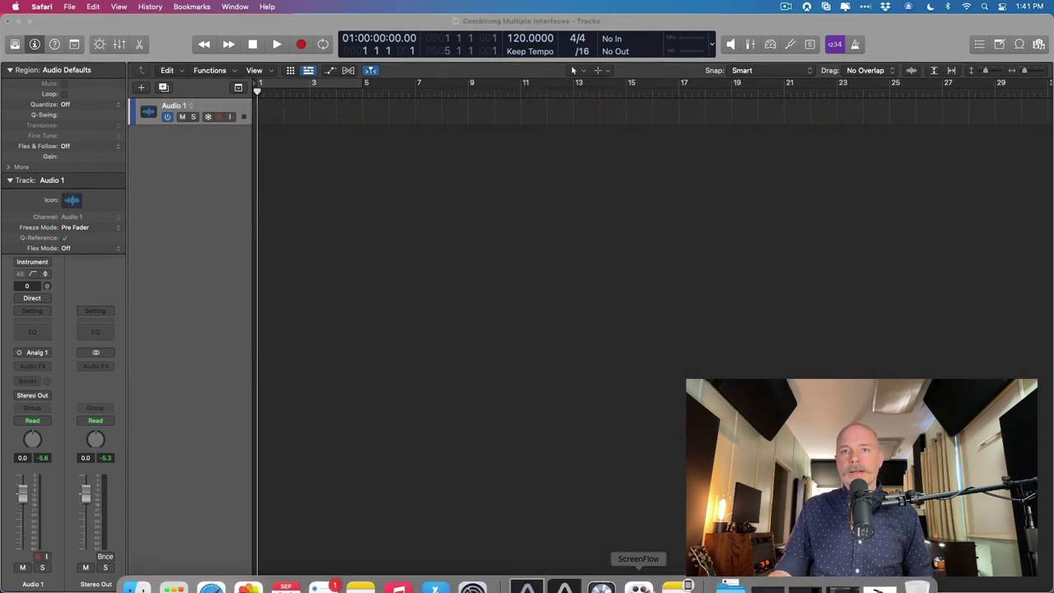
click(901, 579)
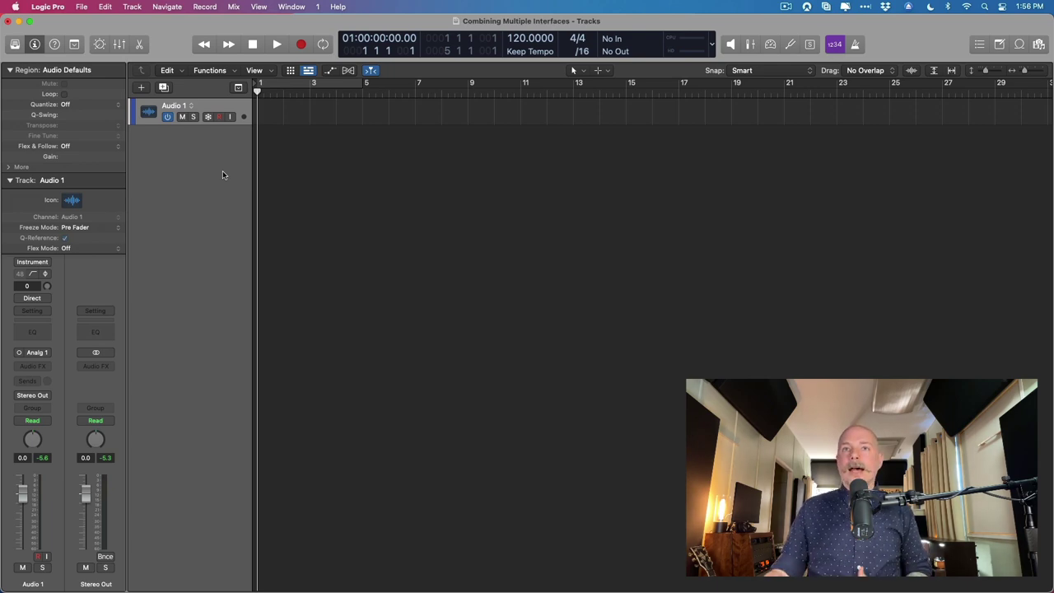
Switch to Apogee Control and set the Ensemble's clock source to ADAT 1-8
mouse_move(638, 590)
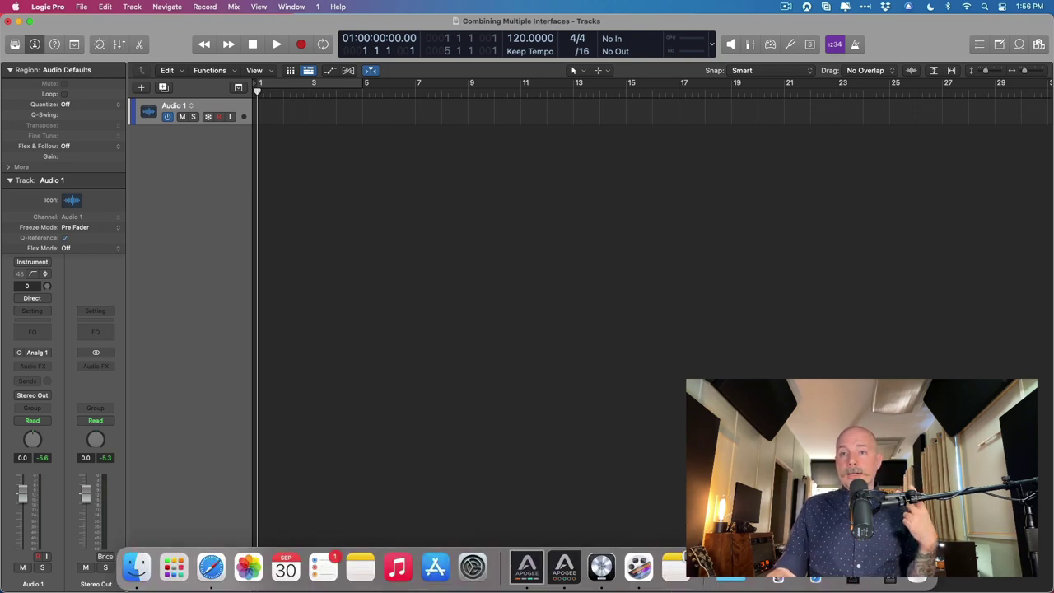
click(565, 567)
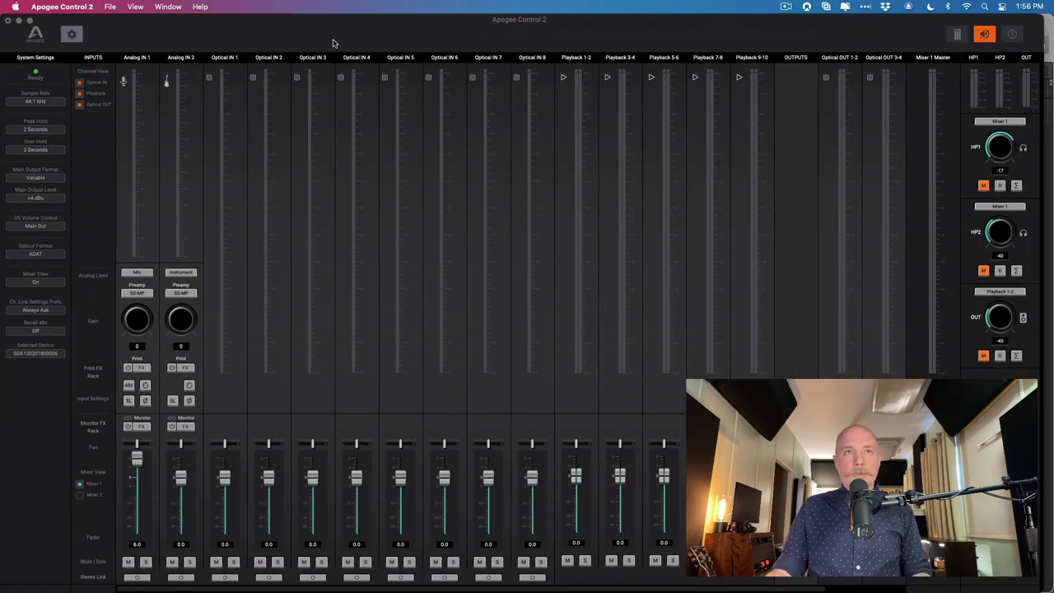
key(super+Tab)
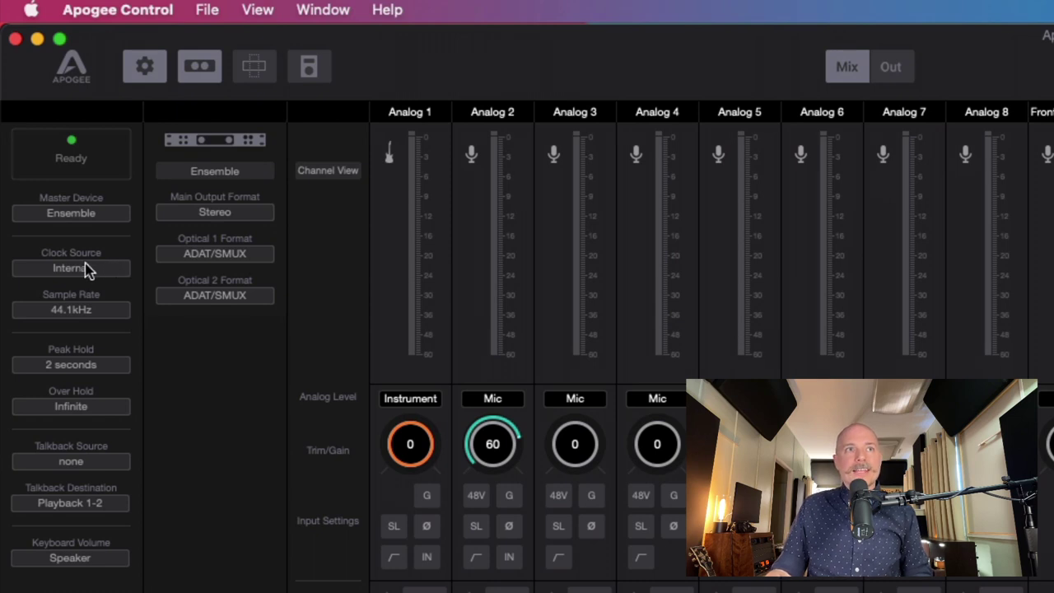
click(87, 267)
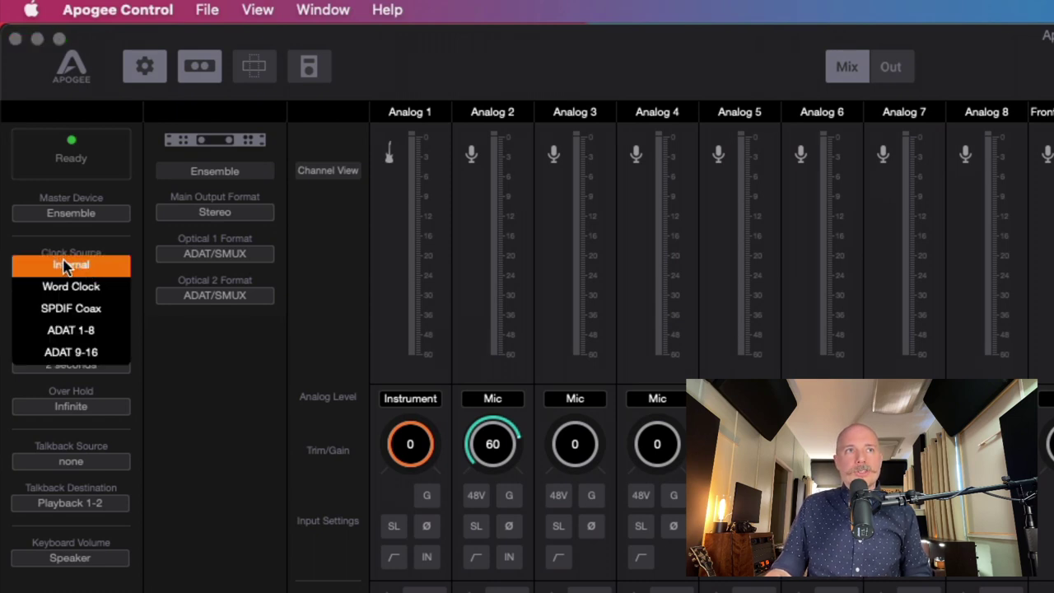
click(64, 330)
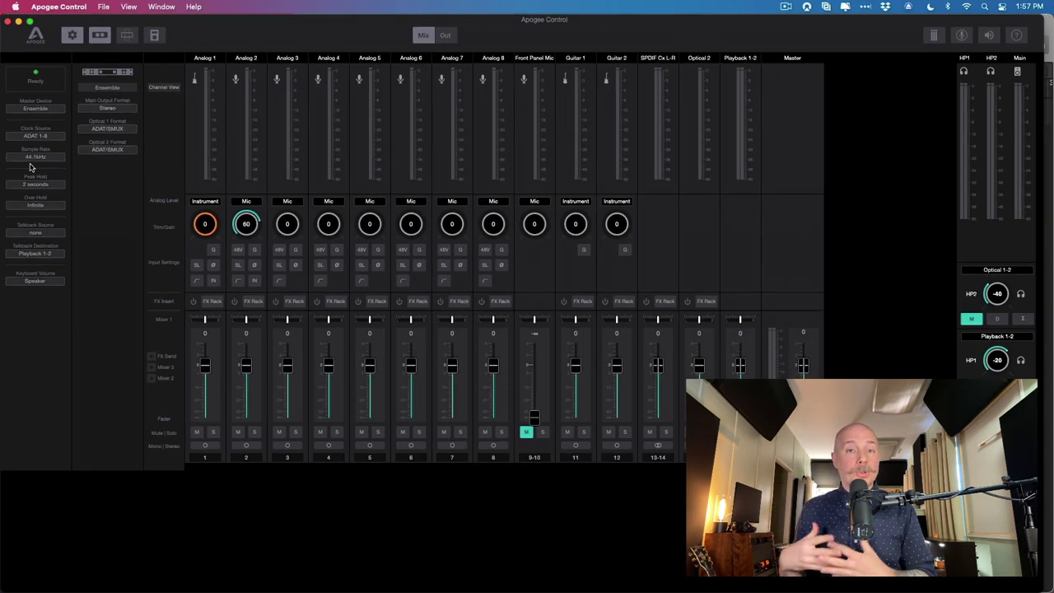
Switch to Logic Pro and customize the LCD to show Sample Rate or Punch Locators while hiding Positions and Locators
key(super+Tab)
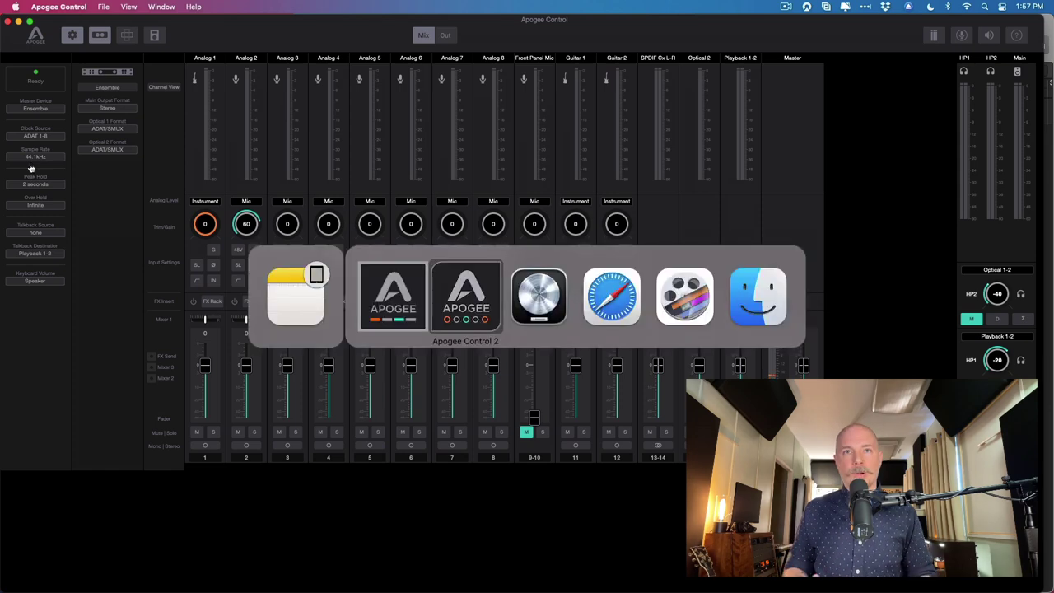
key(super+Tab)
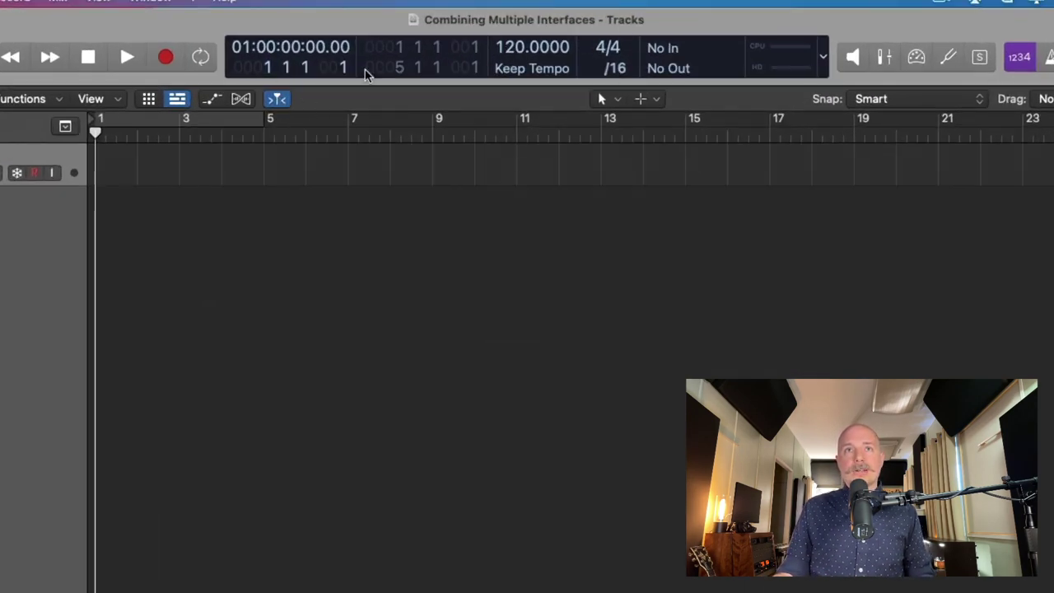
right_click(828, 65)
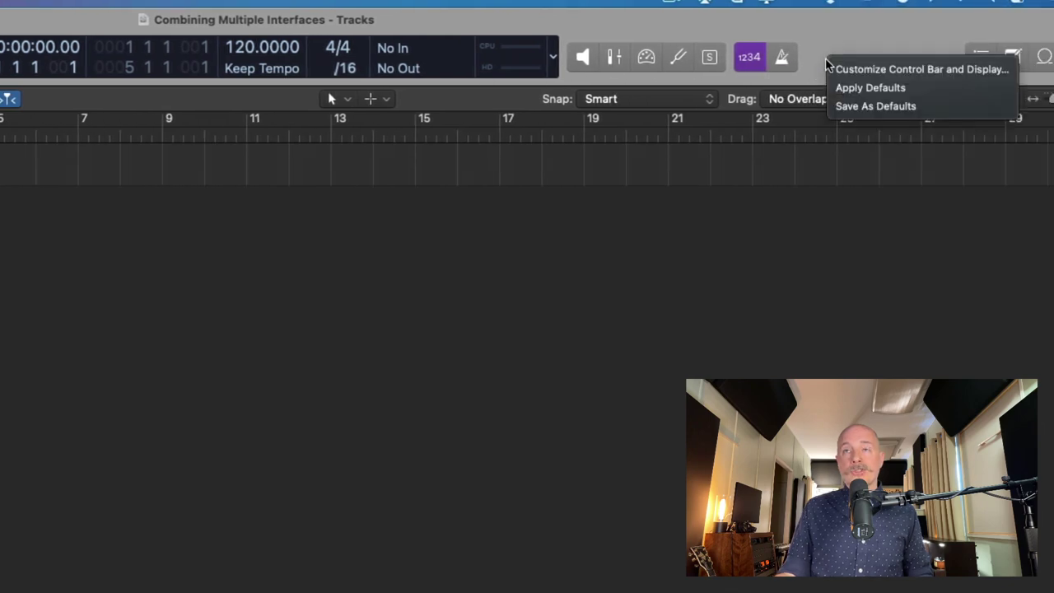
click(841, 62)
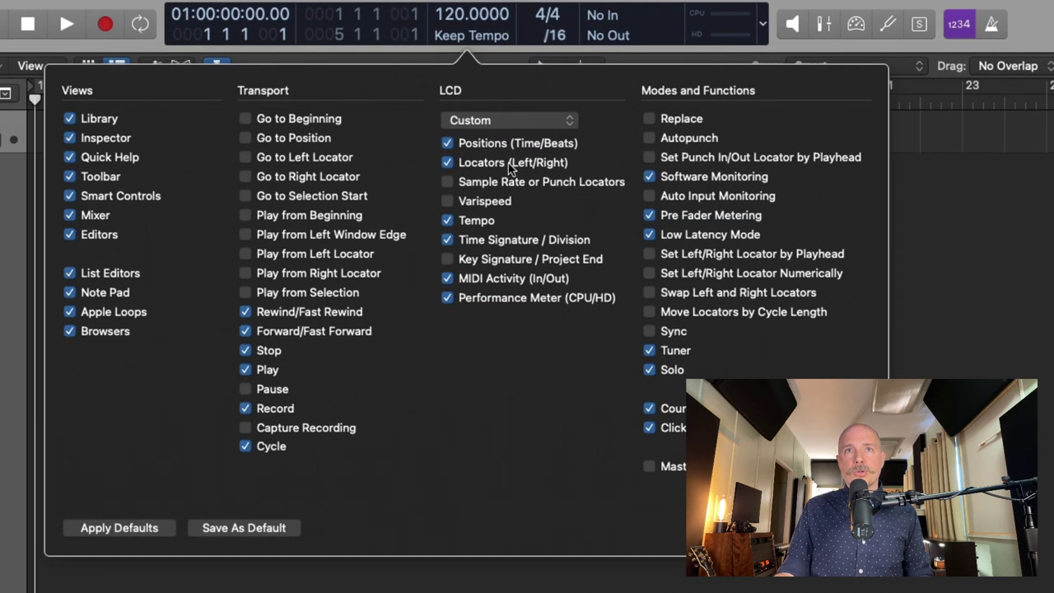
click(486, 183)
click(482, 162)
click(466, 145)
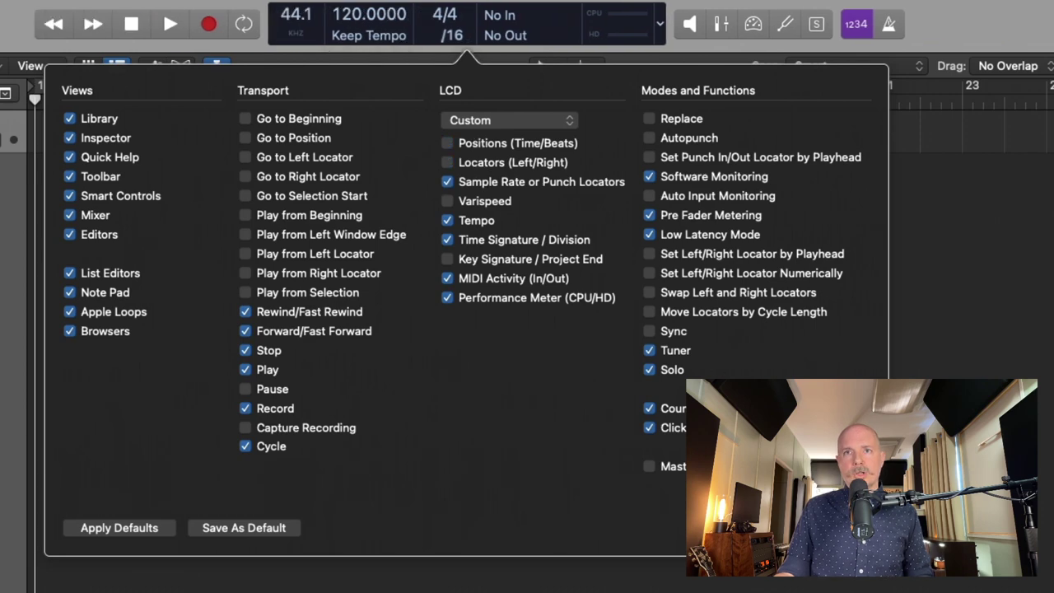
key(Escape)
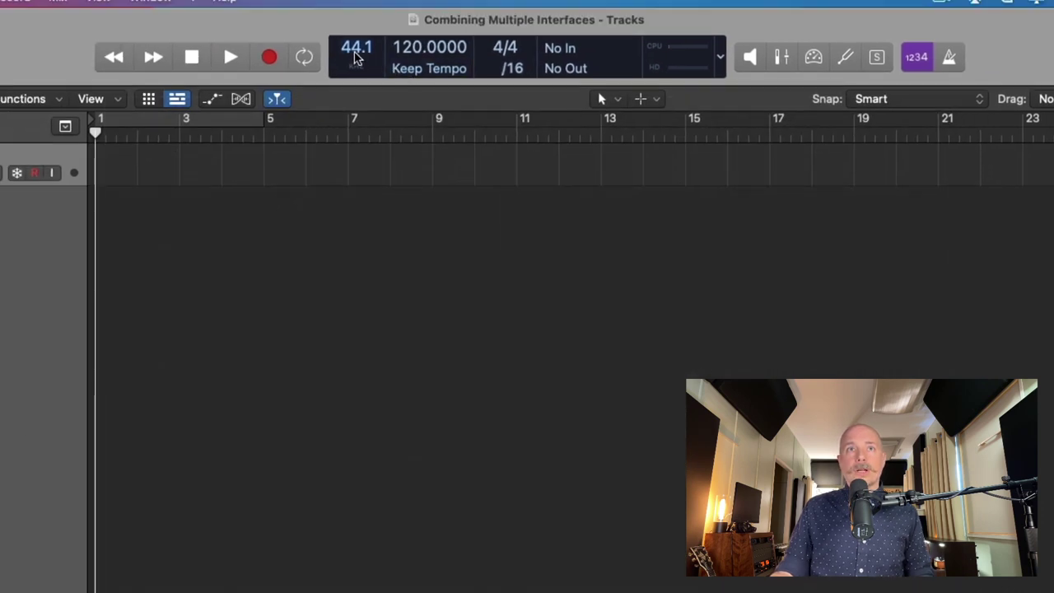
Review the project's sample rate choices and select 44.1 kHz
click(365, 52)
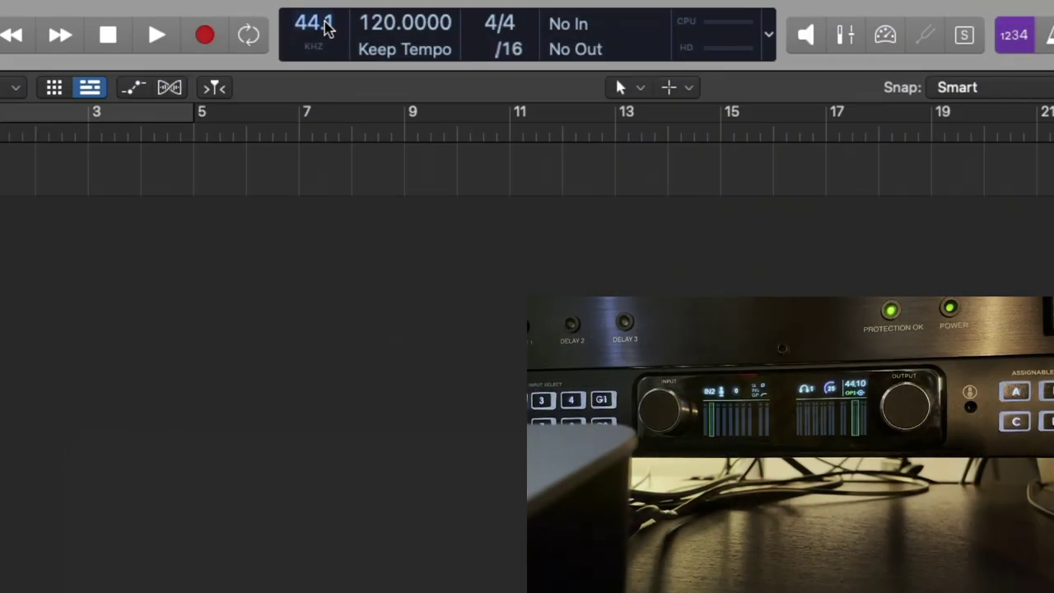
click(327, 29)
click(326, 51)
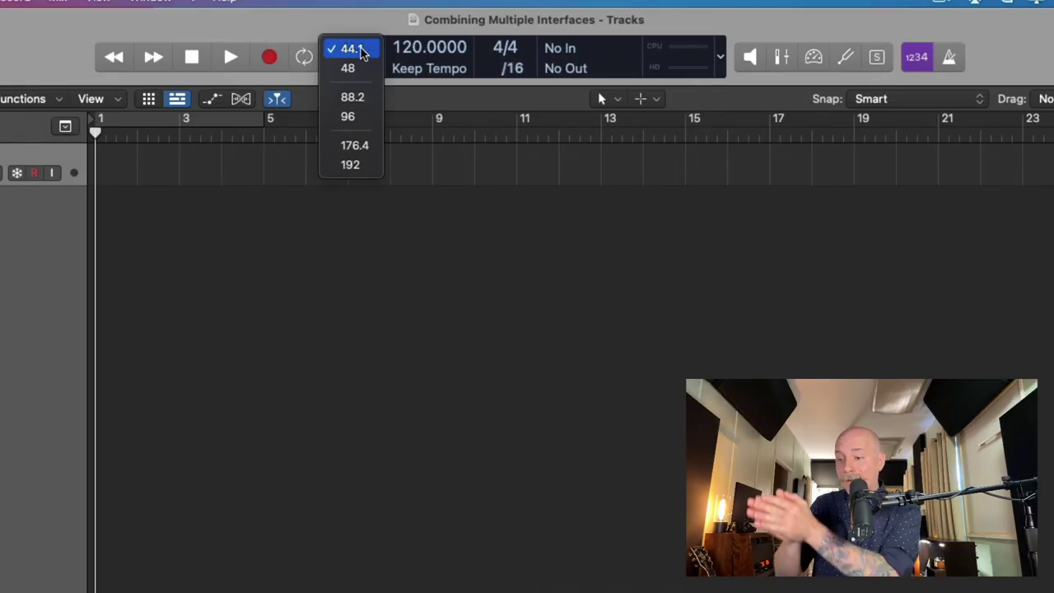
click(361, 52)
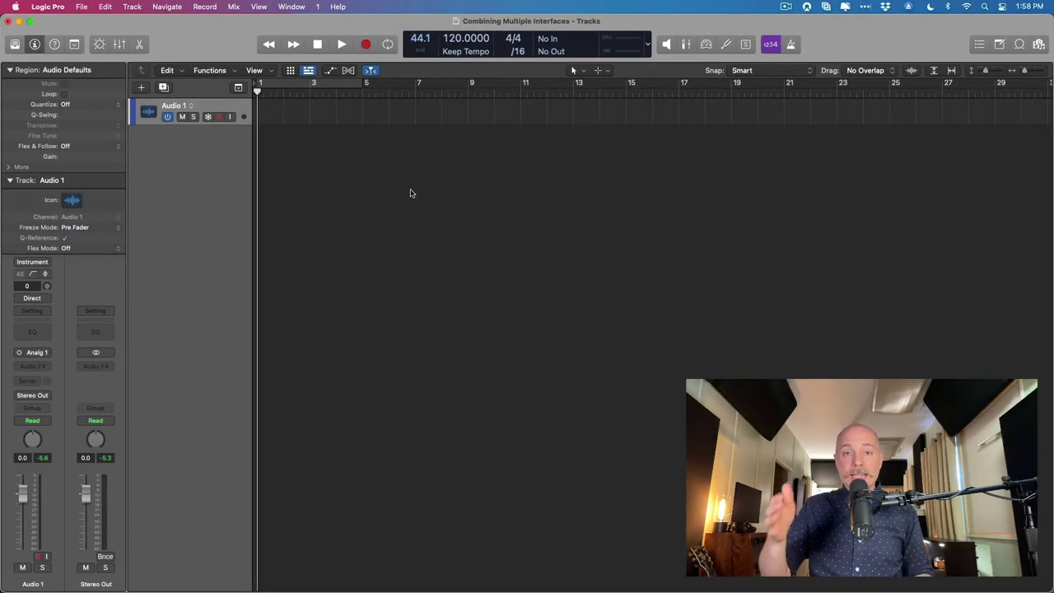
Switch to Apogee Control 2 and check the sample rate choices for the extender interface
key(super+Tab)
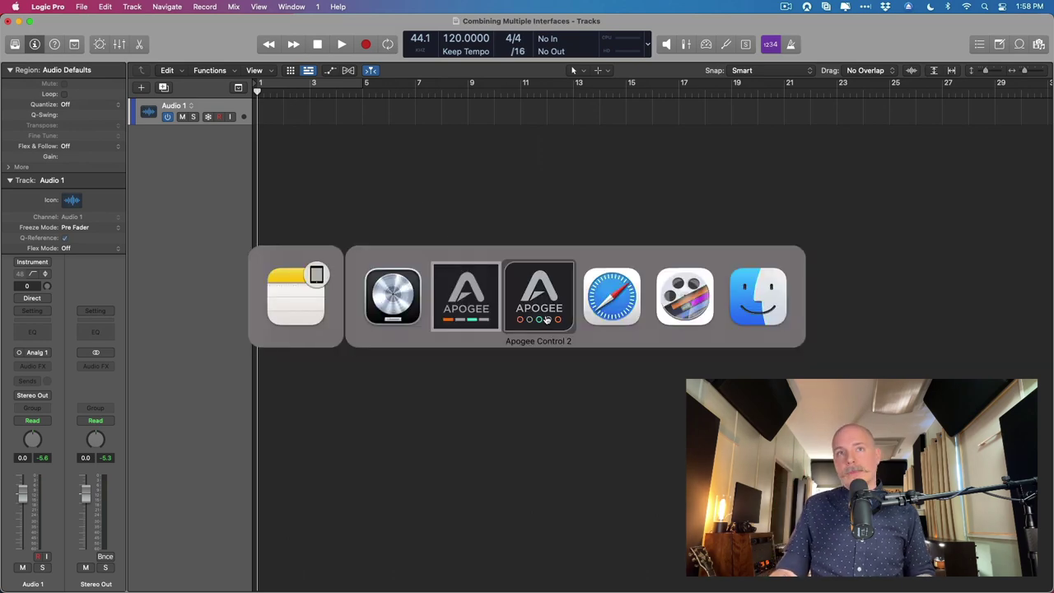
click(546, 320)
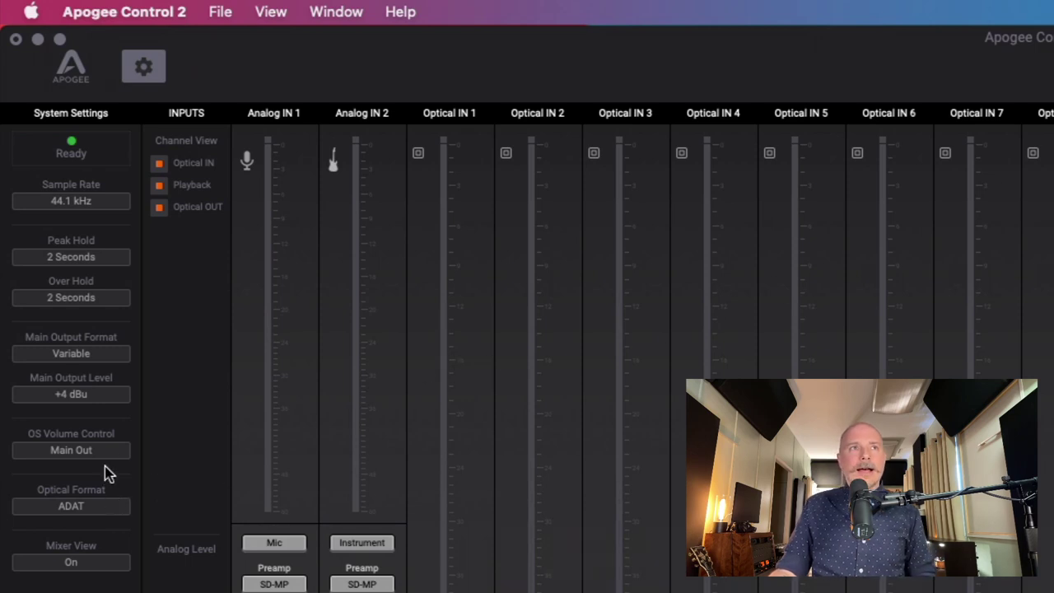
click(64, 201)
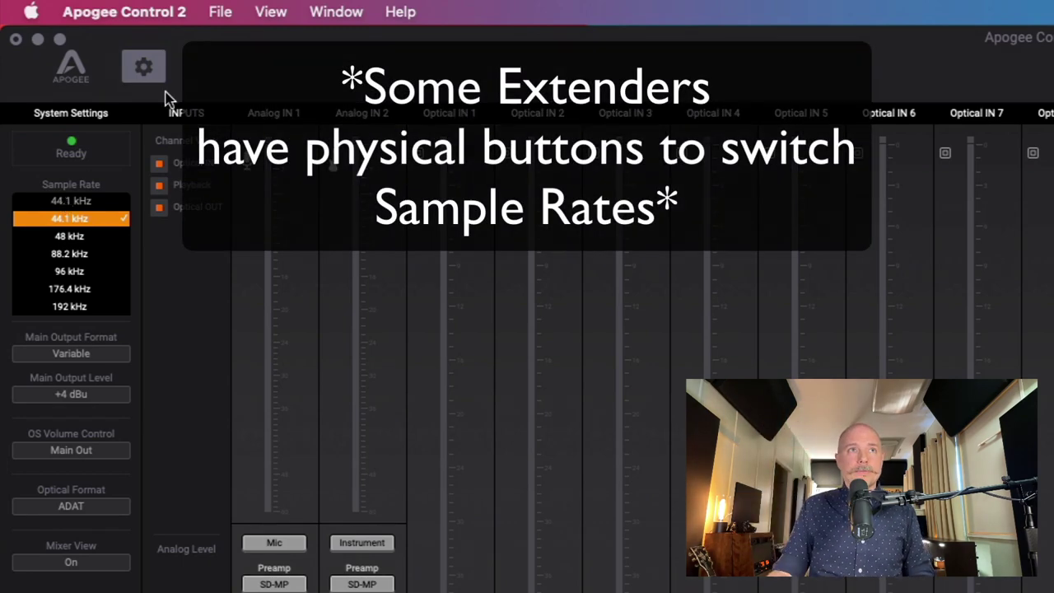
click(207, 82)
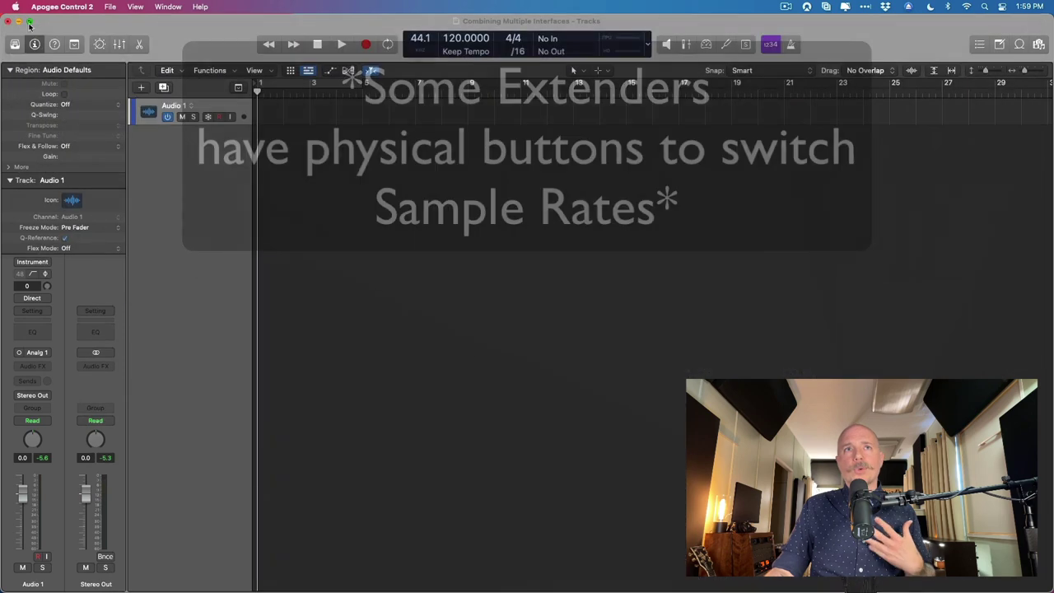
Return to Logic Pro and open the audio device preferences to check the assigned input and output devices
click(273, 232)
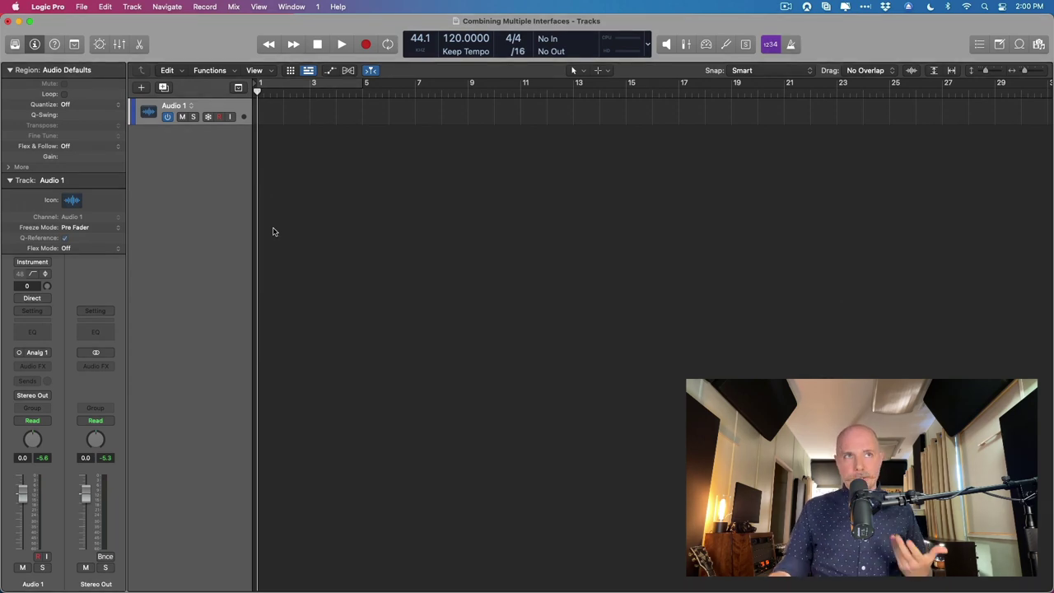
click(49, 7)
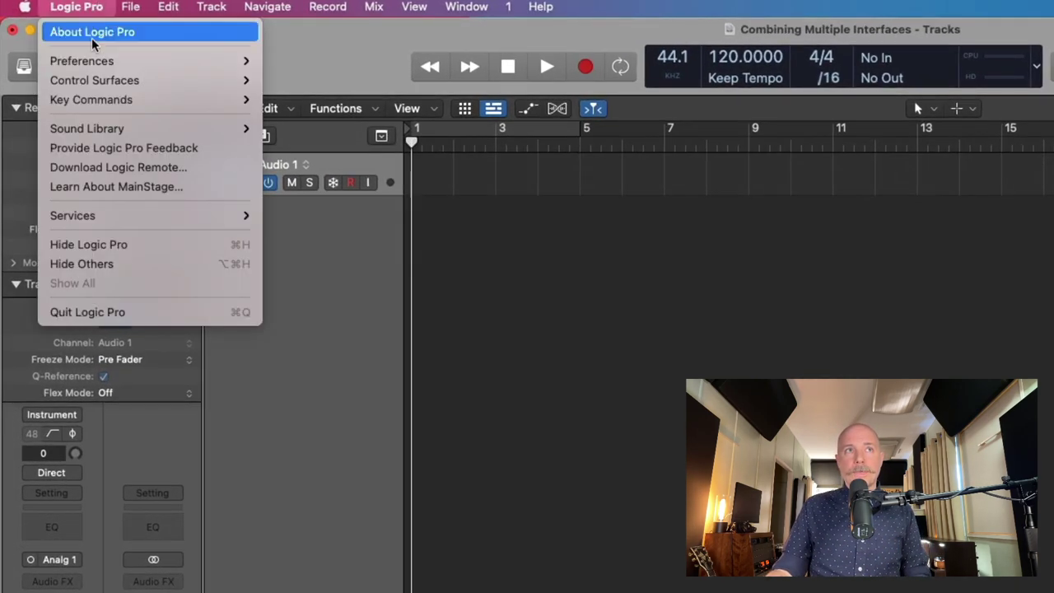
mouse_move(119, 59)
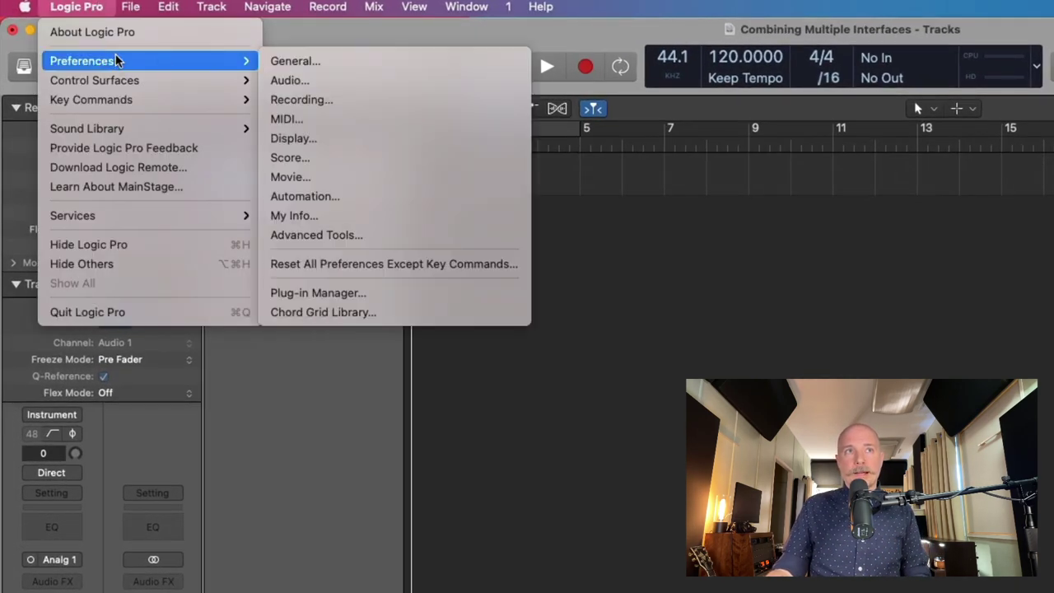
click(276, 76)
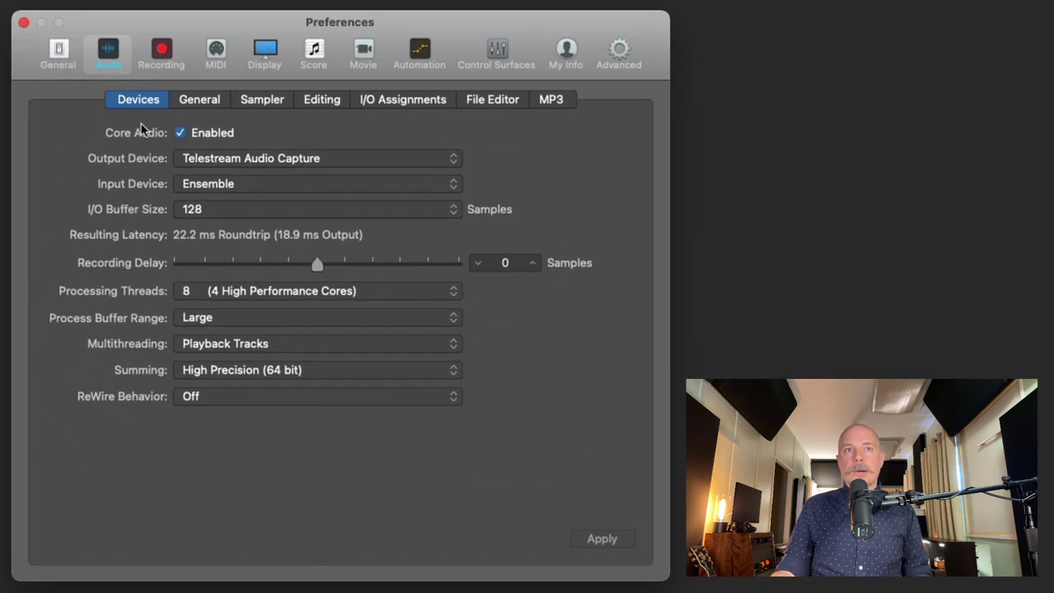
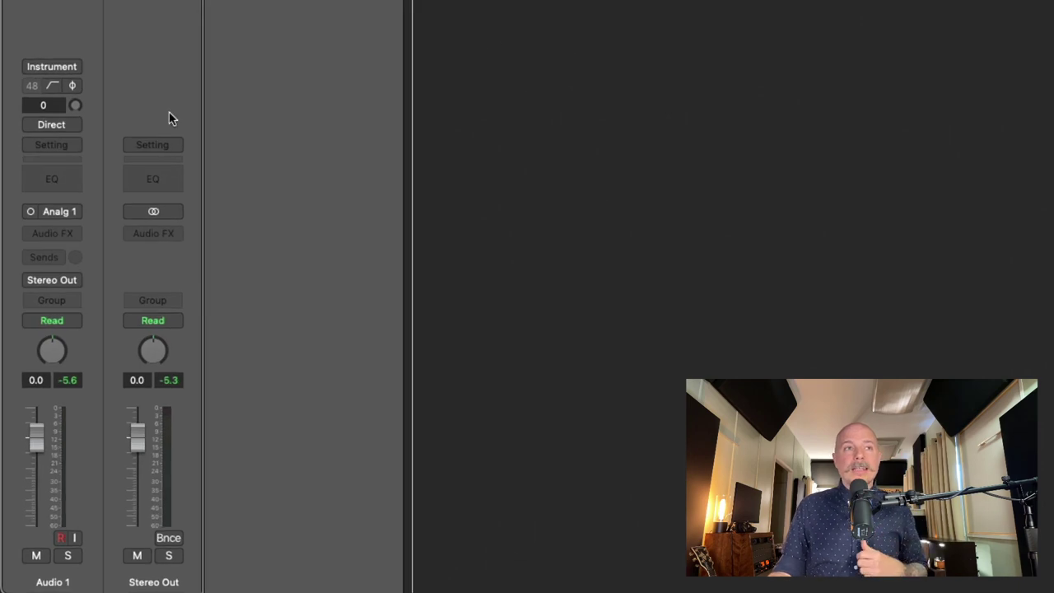
Review the hardware inputs available for the Audio 1 track, leaving its input assignment as it is
click(61, 213)
mouse_move(127, 270)
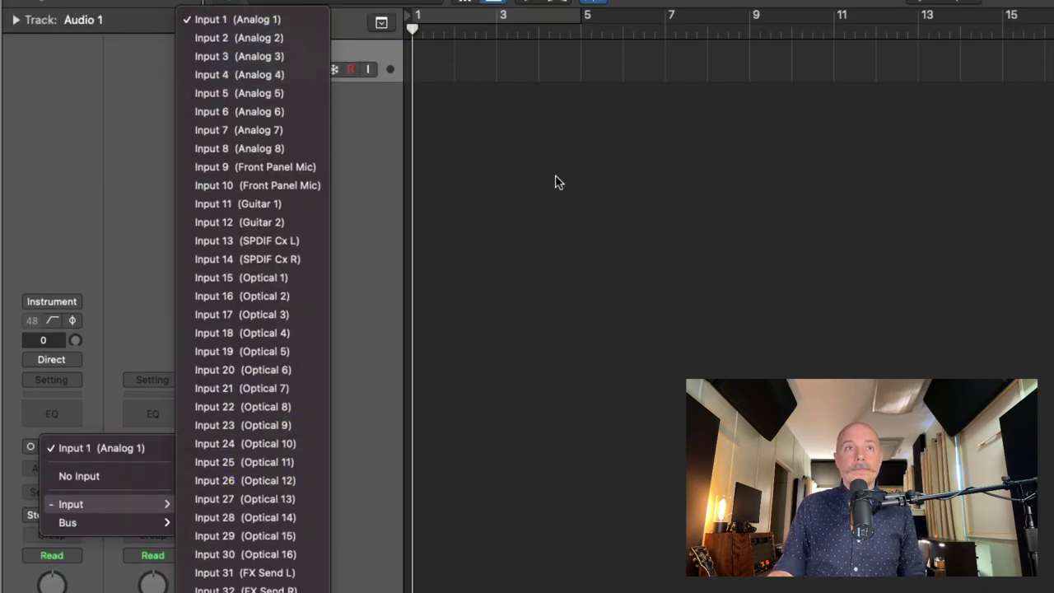
click(557, 182)
Add a second audio track and set its input to Input 16 (Optical 2)
key(alt+super+n)
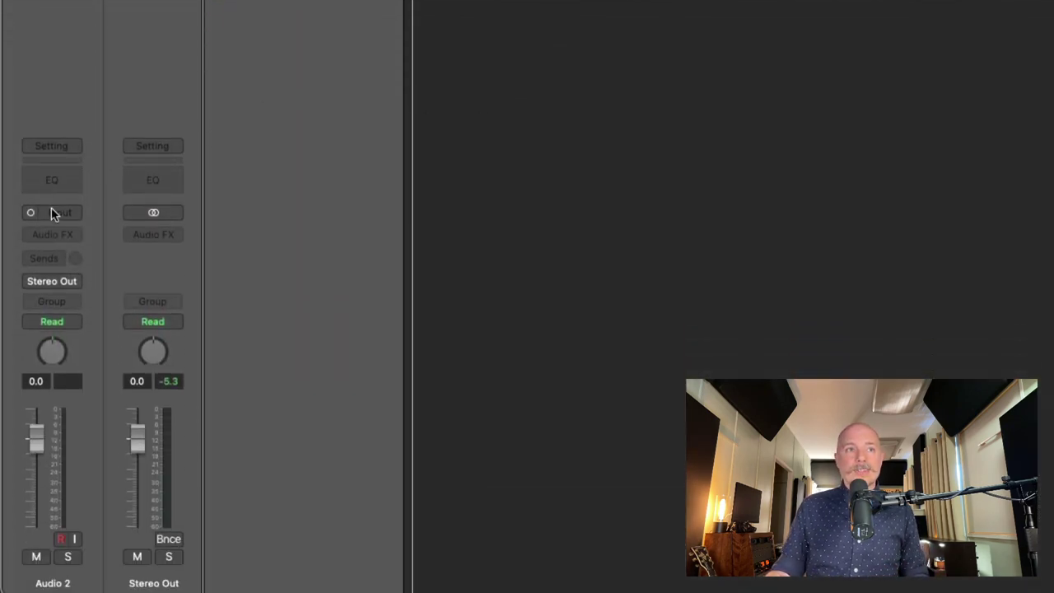
click(57, 217)
mouse_move(90, 233)
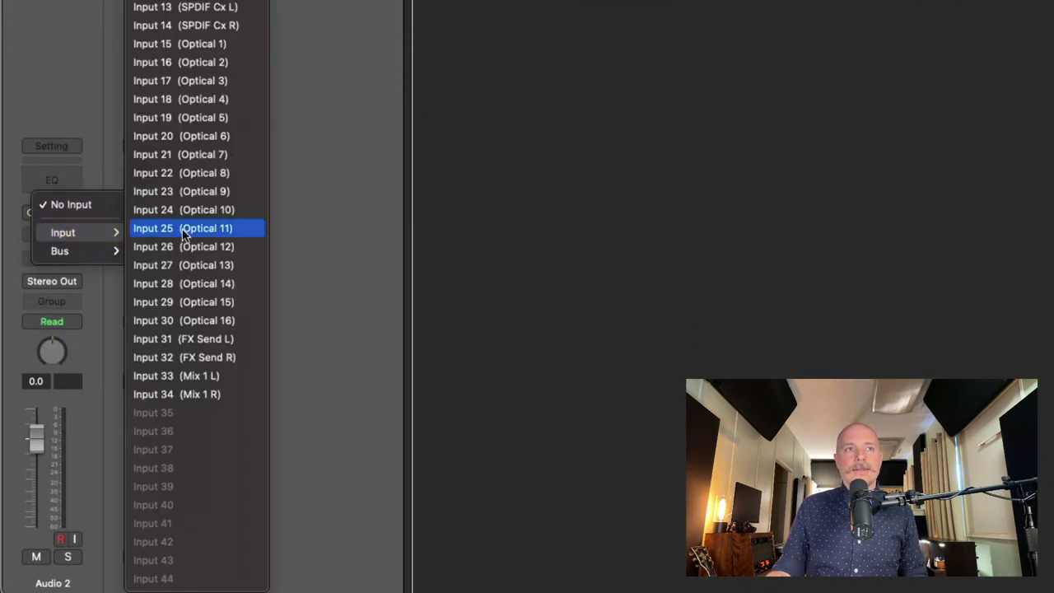
click(204, 65)
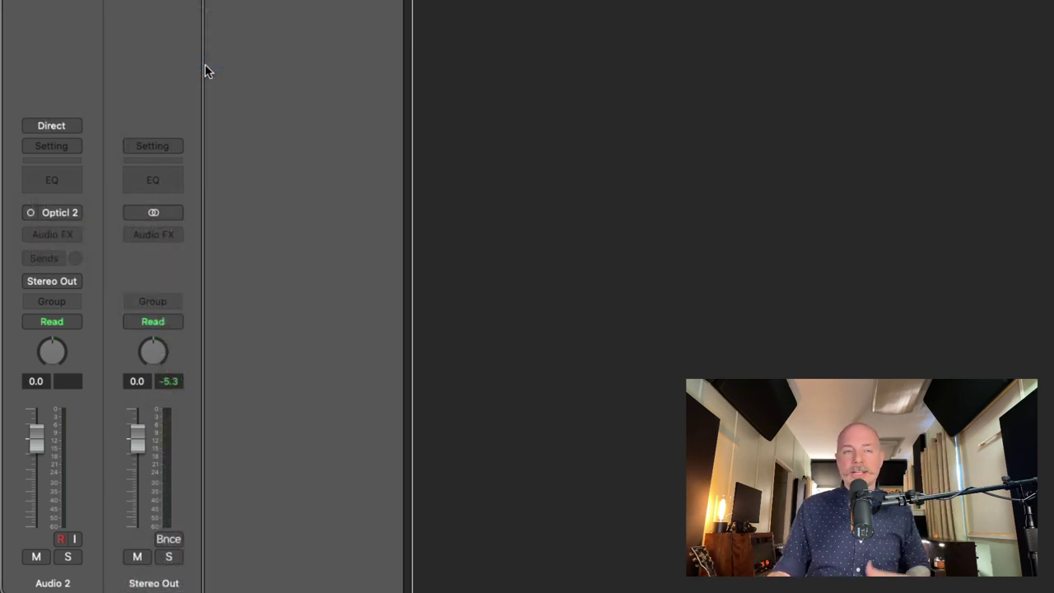
Open the project's I/O Labels and switch Inputs 2 to 4 to their generic channel labels
click(374, 7)
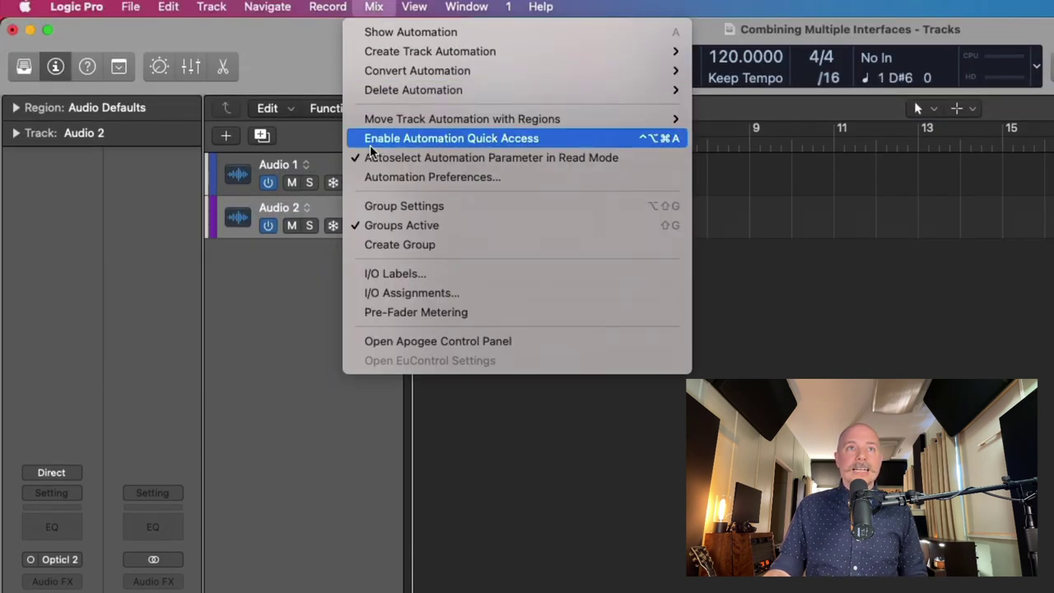
click(362, 280)
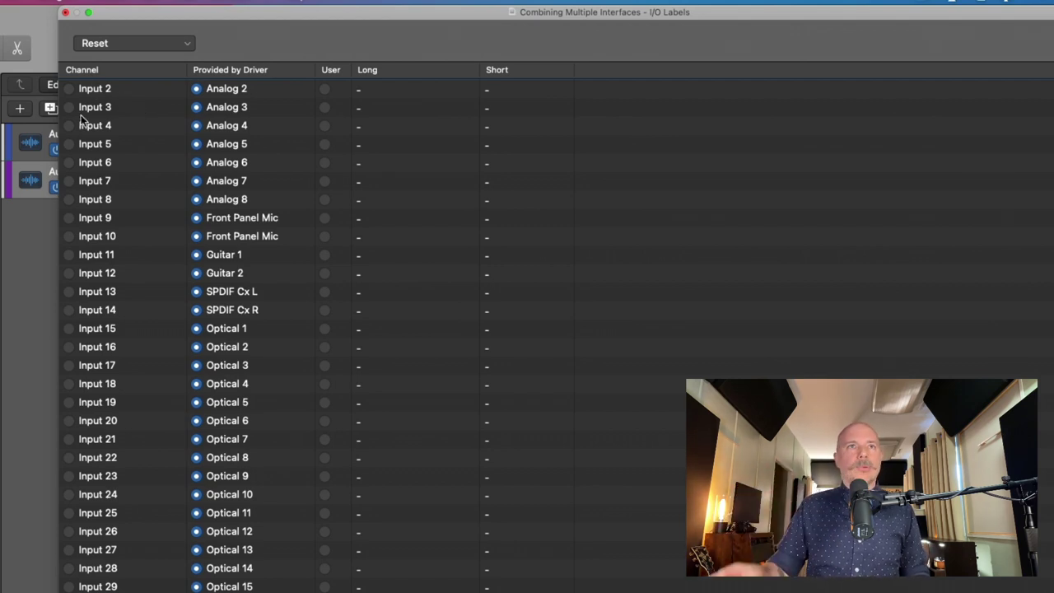
scroll(81, 119, up, 1)
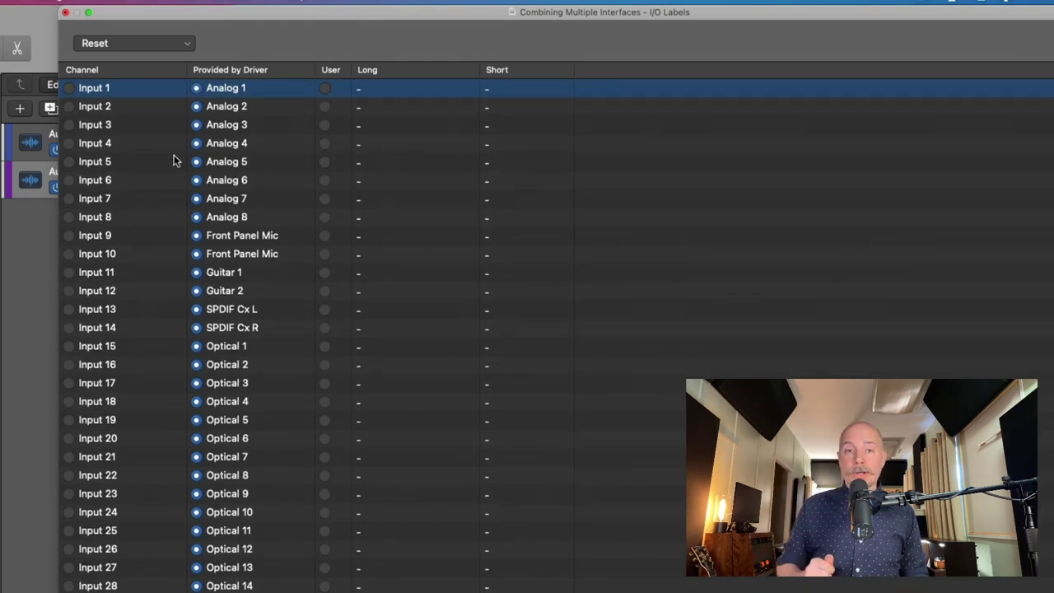
click(128, 107)
click(121, 125)
click(113, 144)
click(113, 162)
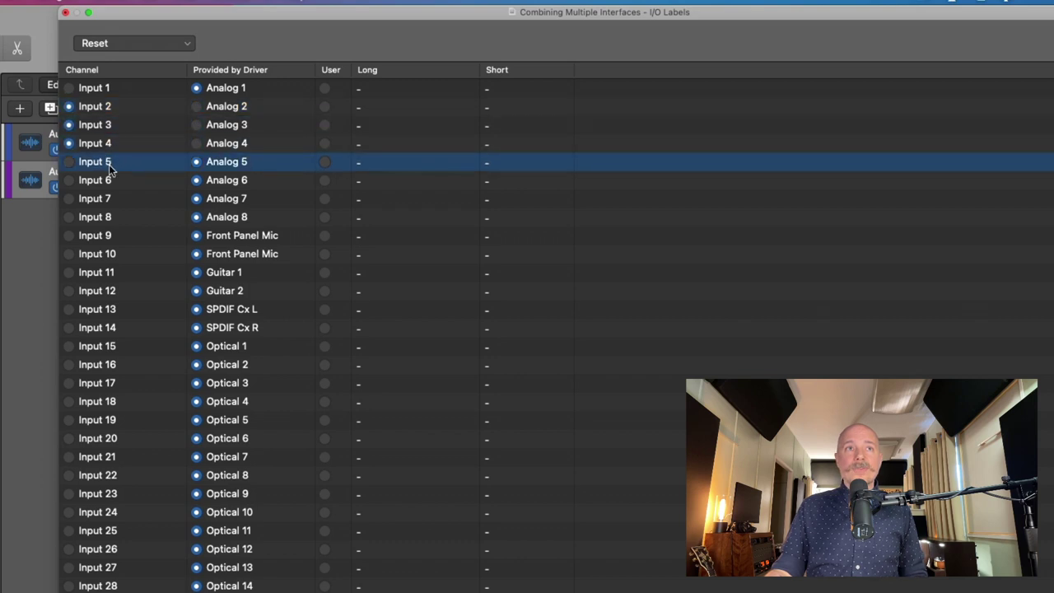
Restore the driver-provided labels for Inputs 2 to 4 and close the I/O Labels window
click(214, 110)
click(209, 126)
click(211, 143)
click(208, 162)
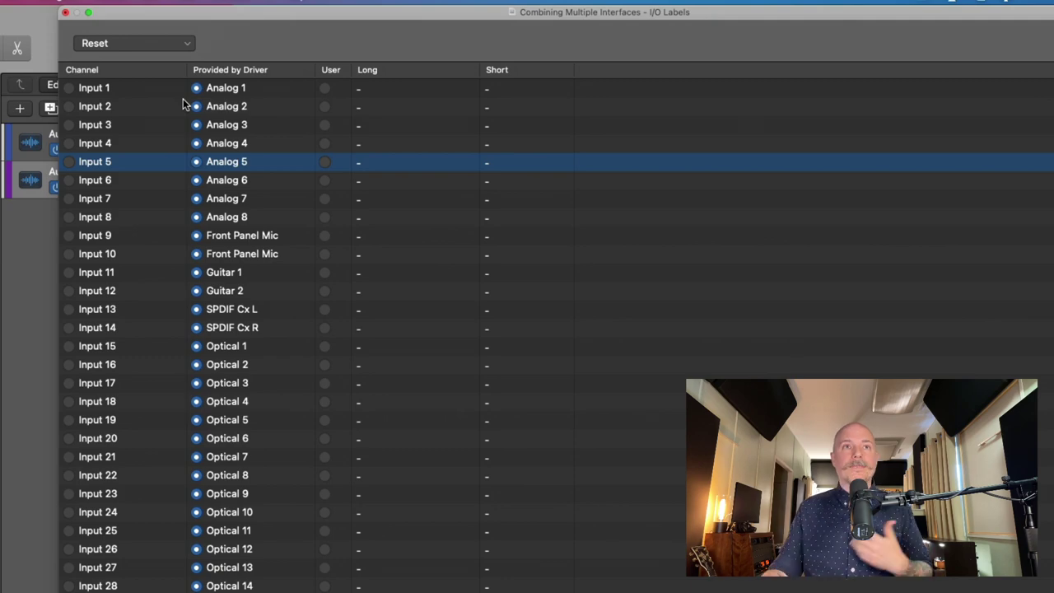
click(65, 13)
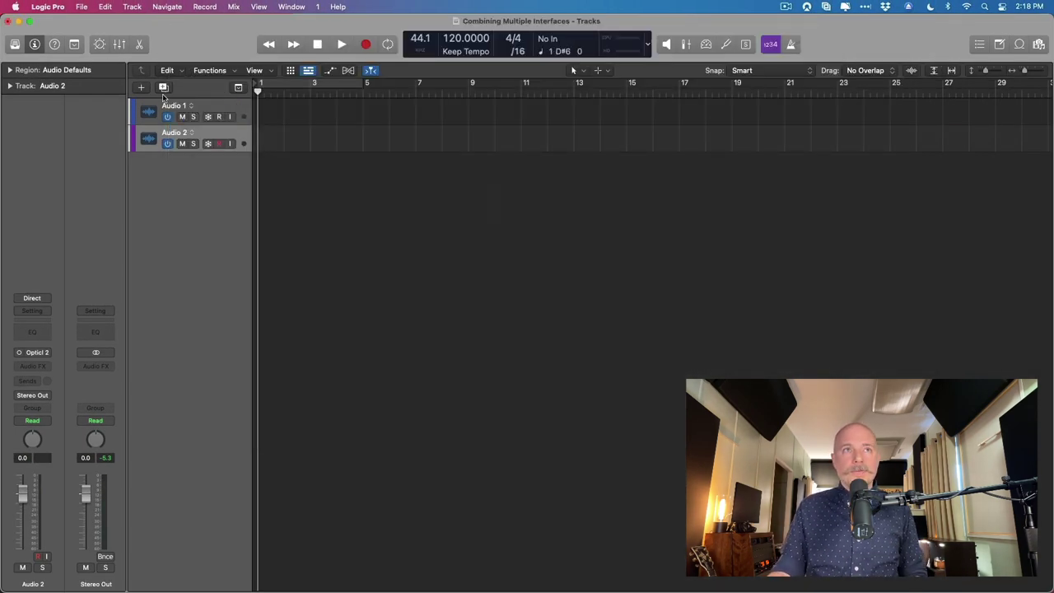
Rename the Audio 1 track to Ensemble and the Audio 2 track to Symphony
double_click(169, 104)
text(Ensemble)
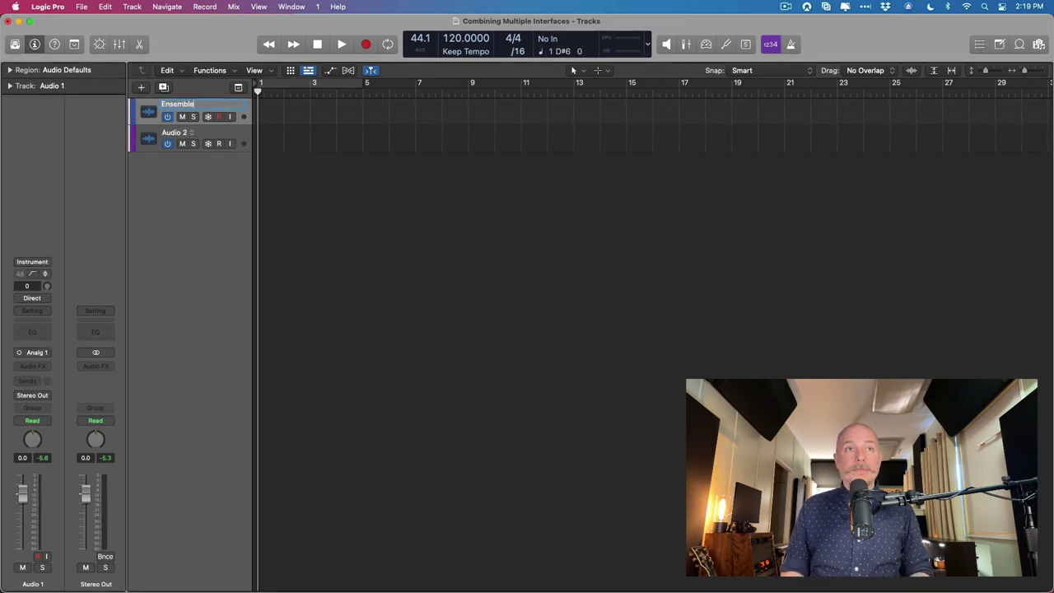
key(Tab)
text(Sym)
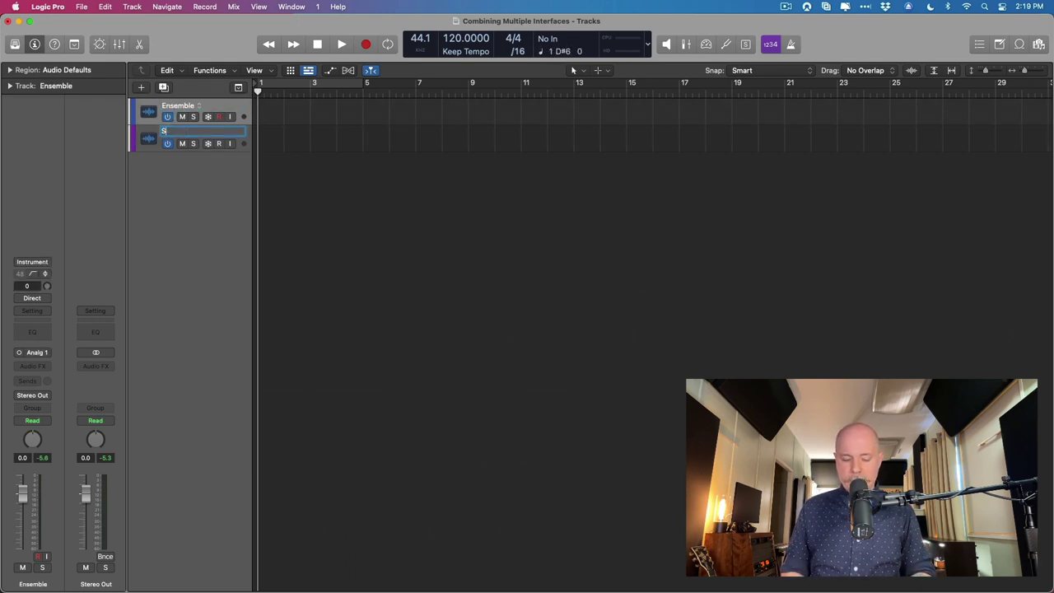
text(phony)
key(Return)
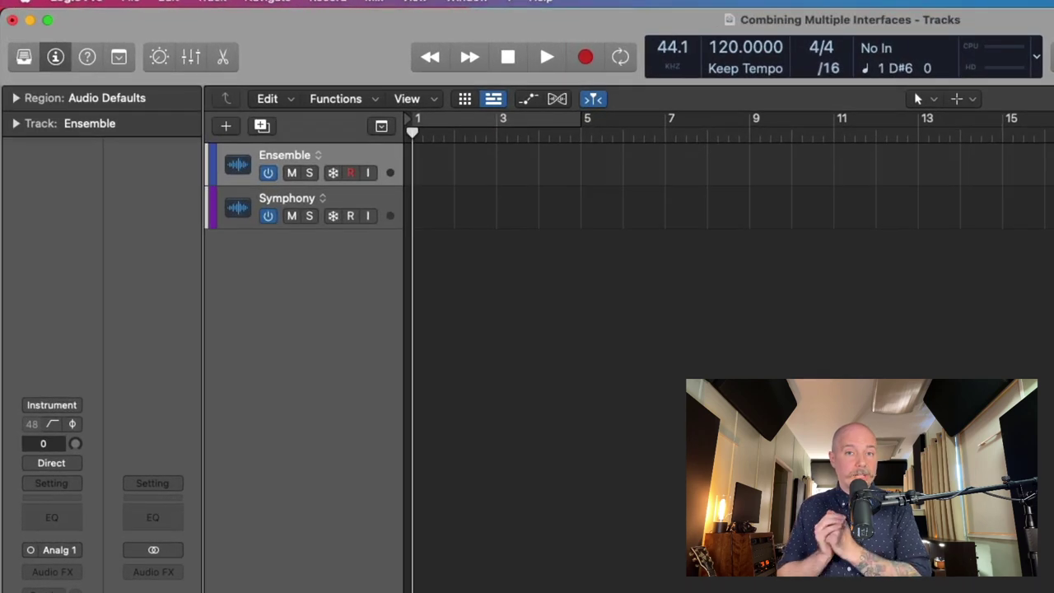
Record a test take of about two bars on the Ensemble and Symphony tracks, starting at bar 1
key(r)
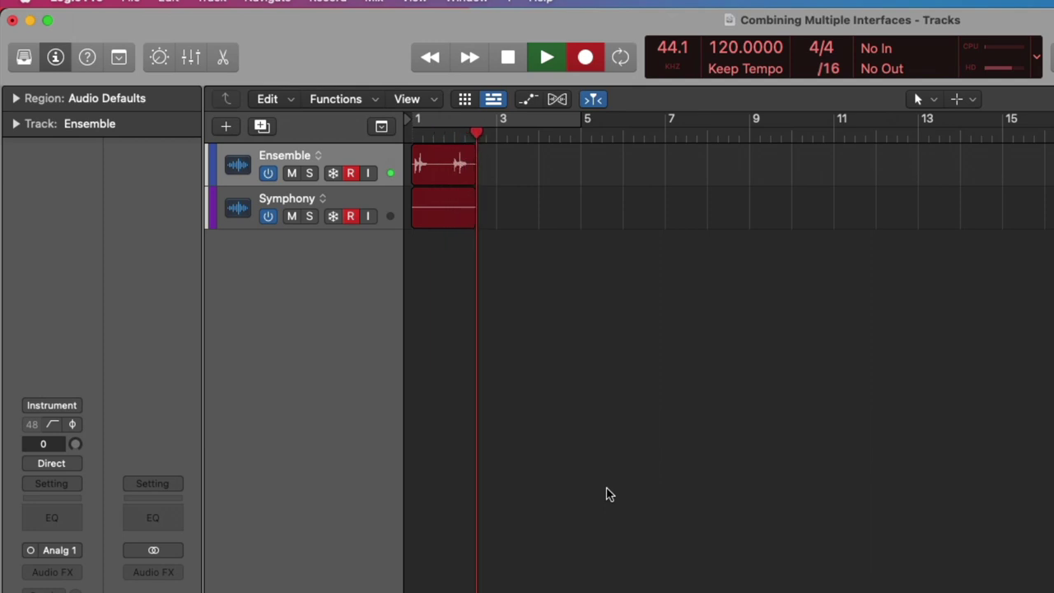
key(space)
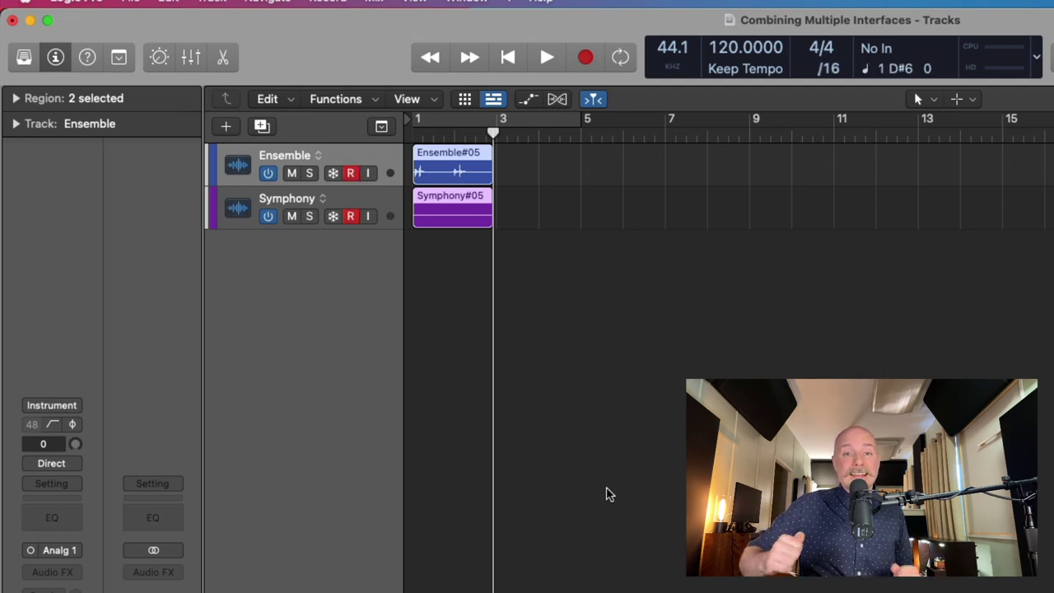
Switch to Apogee Control 2 and route the hardware input pair Analog IN 1-2 to Optical OUT 1-2
key(super+Tab)
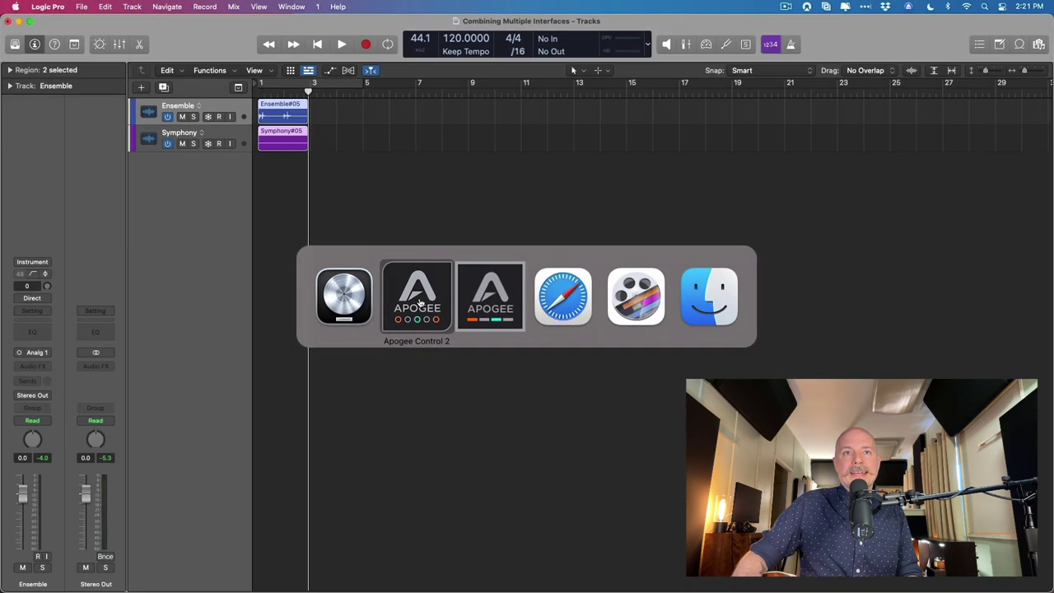
click(414, 307)
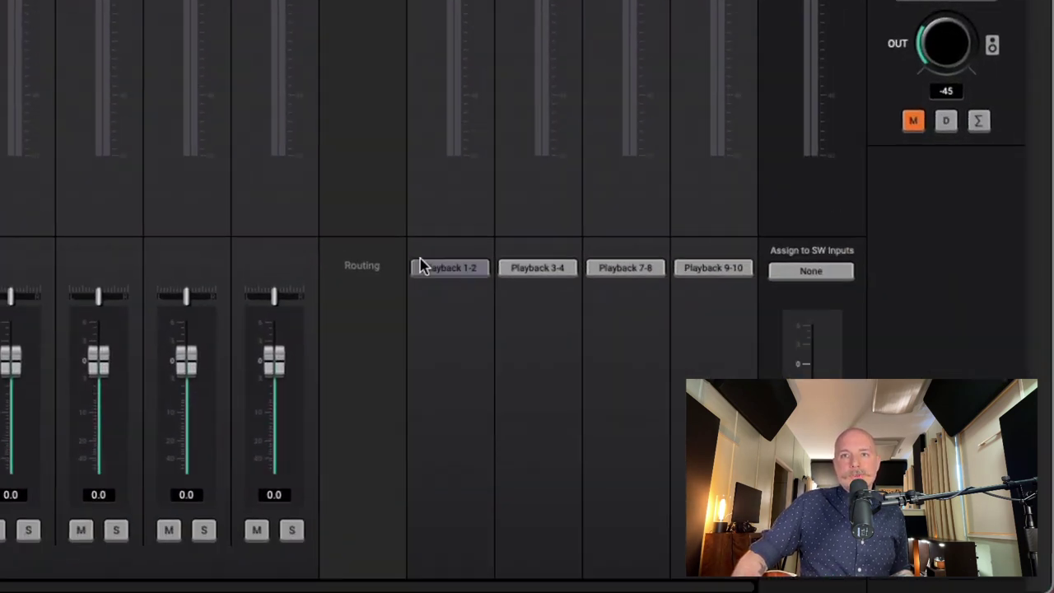
click(428, 268)
mouse_move(460, 287)
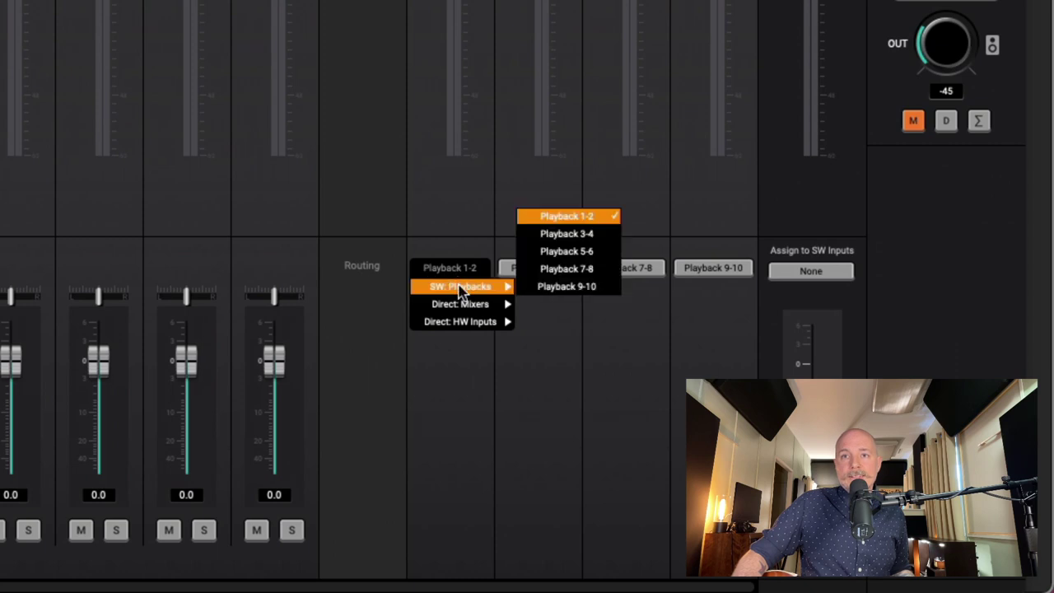
mouse_move(461, 322)
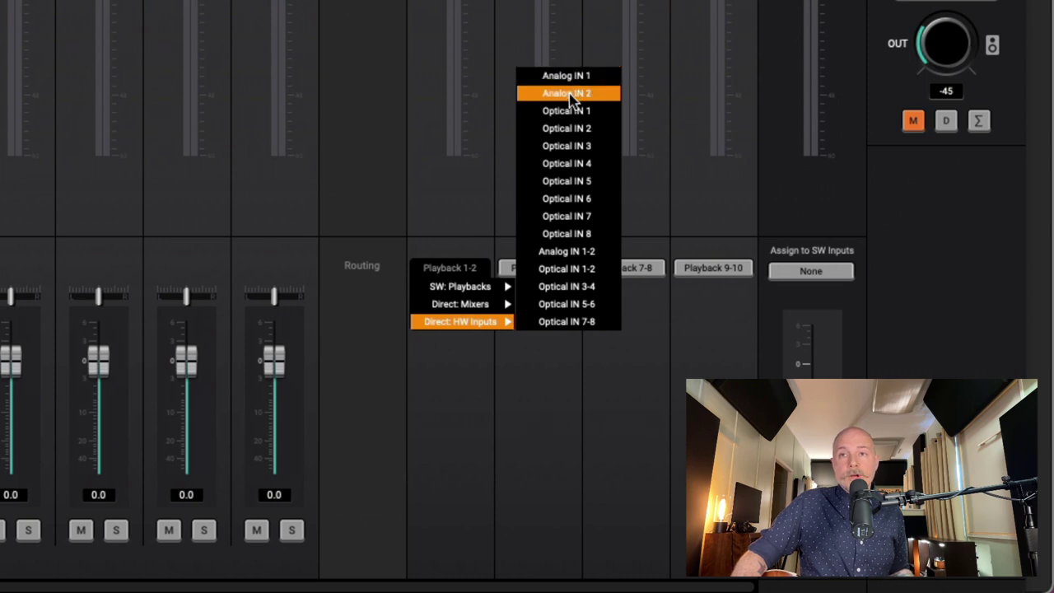
click(570, 253)
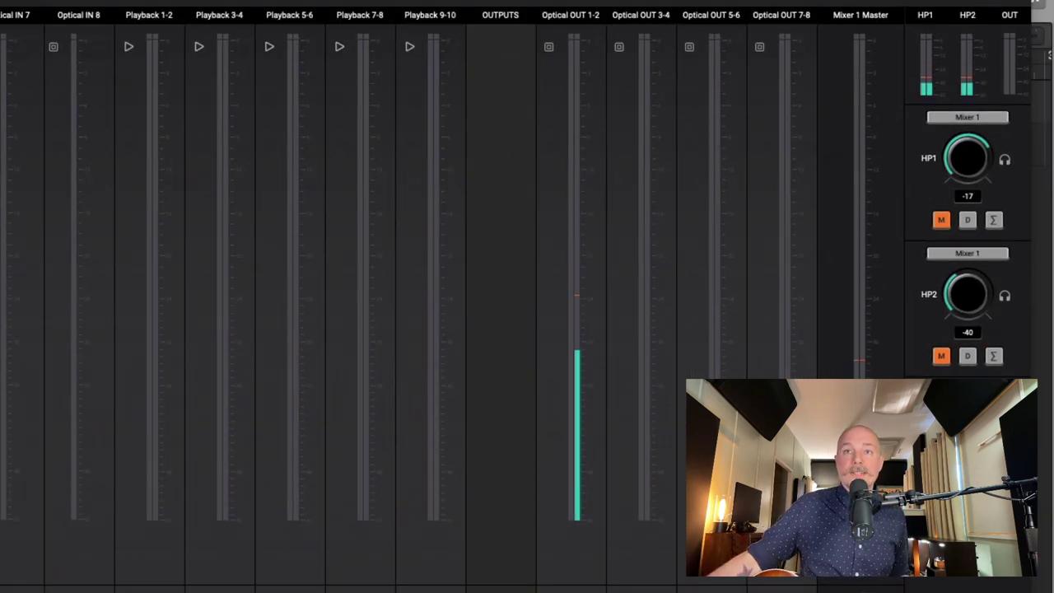
Return to Logic Pro, select the Symphony track and briefly turn on input monitoring to check its incoming signal
key(super+Tab)
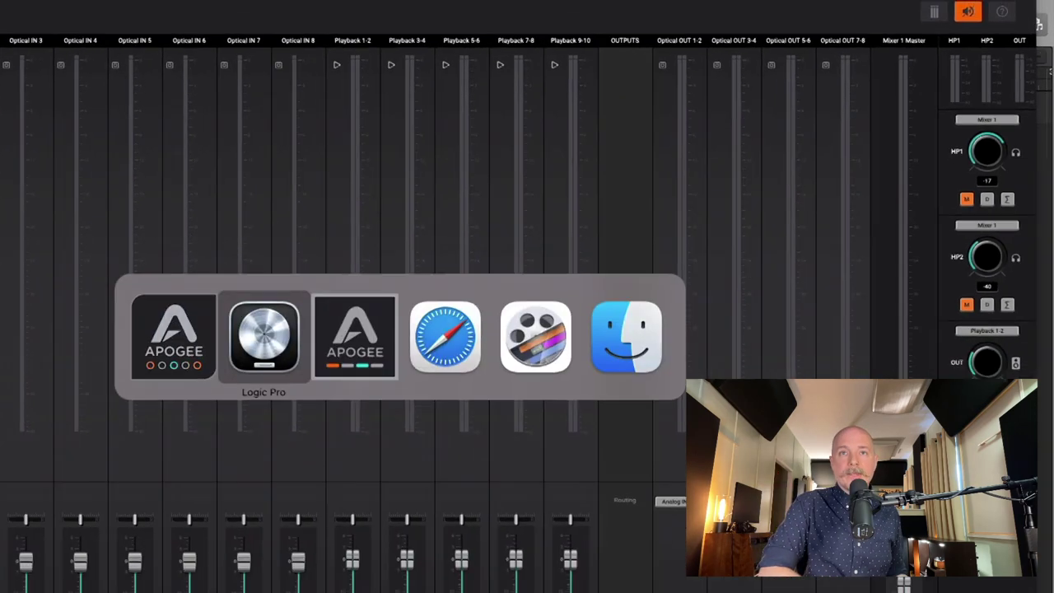
key(super+Tab)
key(super+Tab)
key(super+Tab)
key(super+Tab)
key(super+Tab)
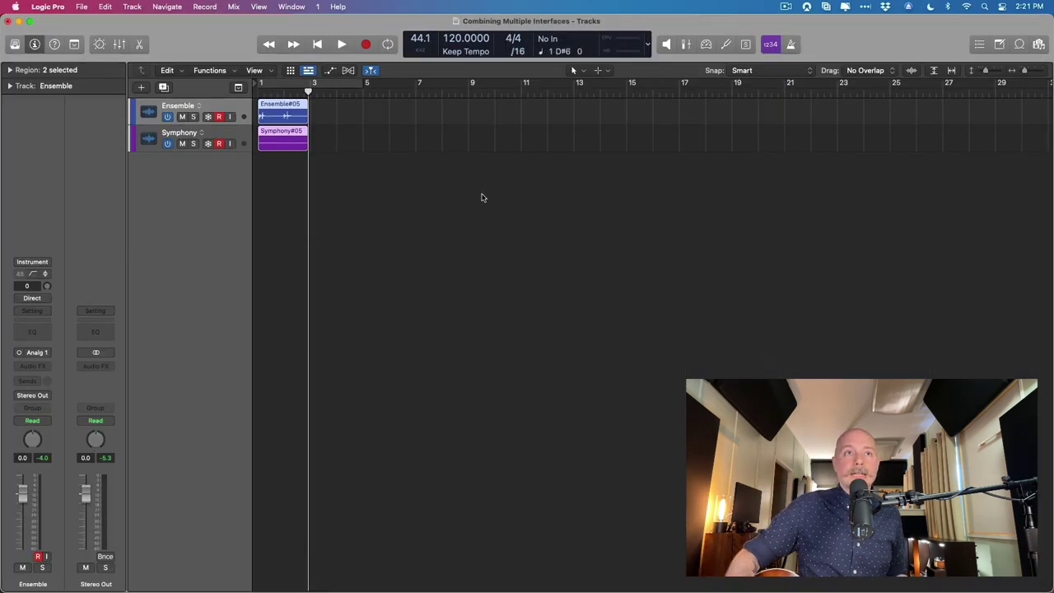
click(144, 141)
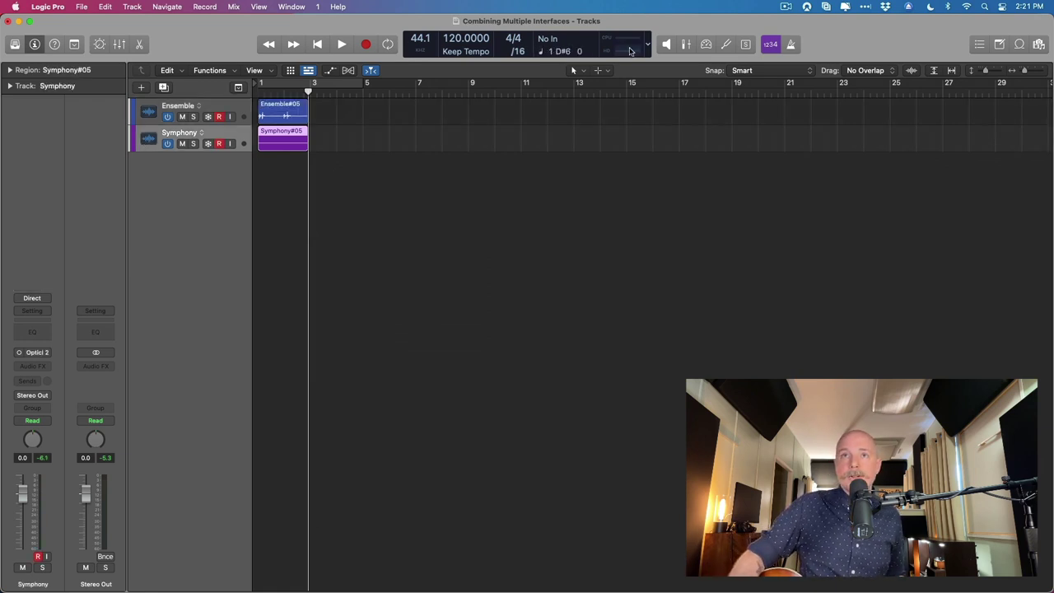
click(667, 46)
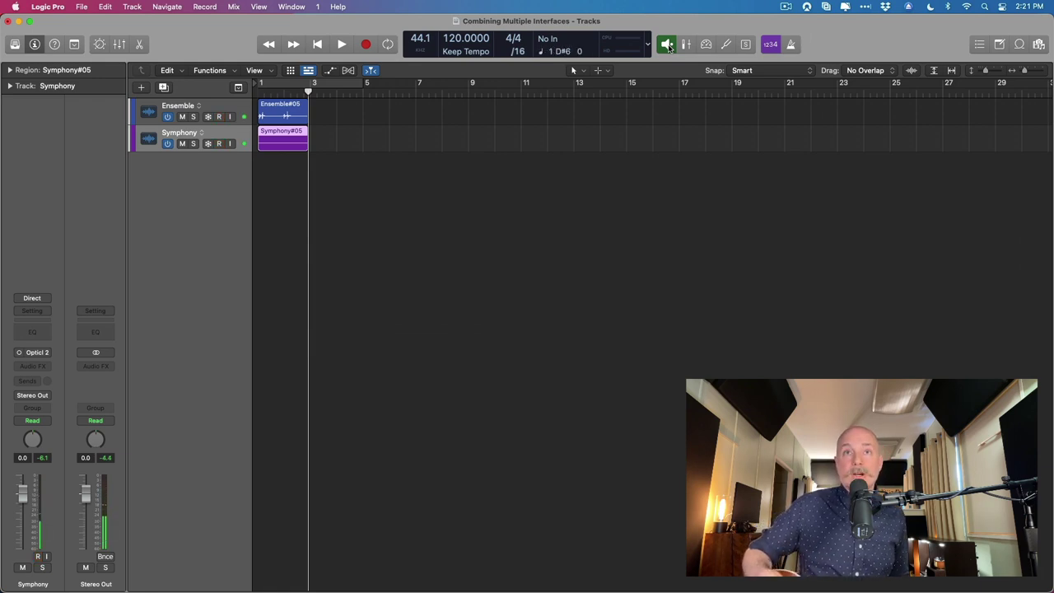
click(668, 46)
Record a second test take on both tracks from about bar 4 to bar 7
click(337, 89)
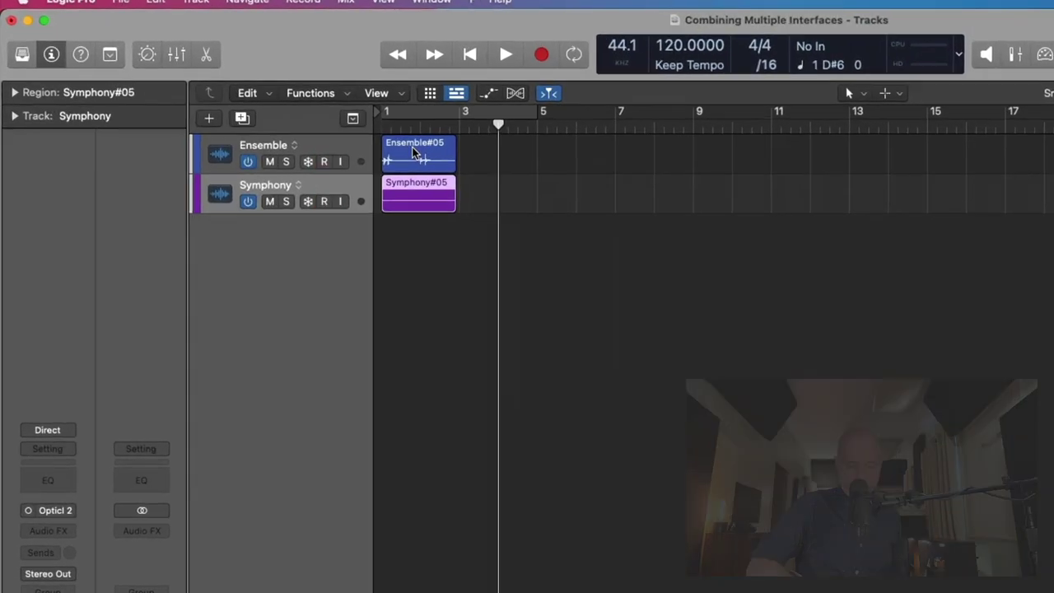
key(r)
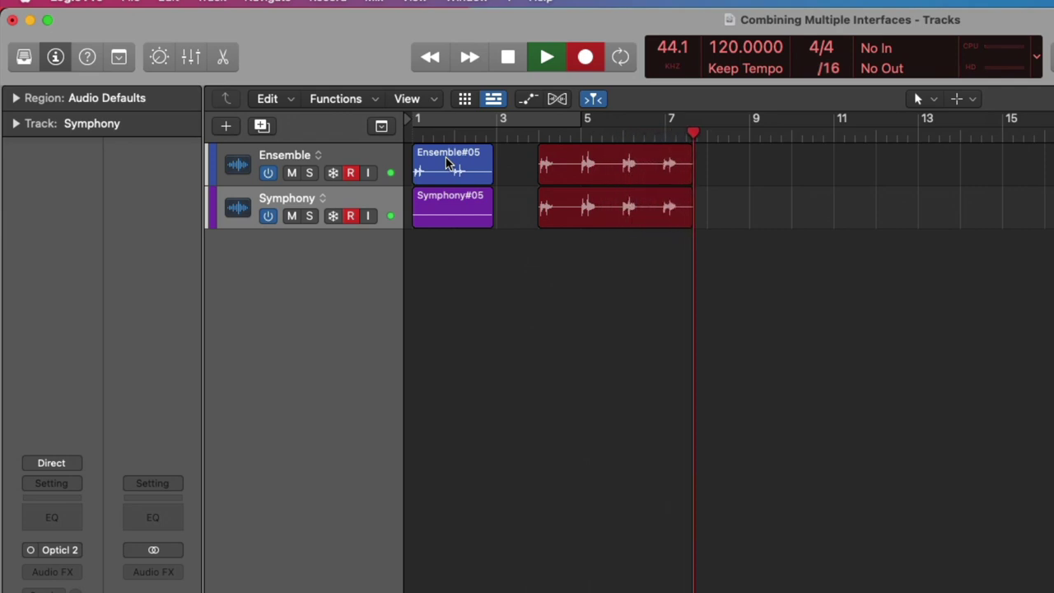
key(space)
key(alt+r)
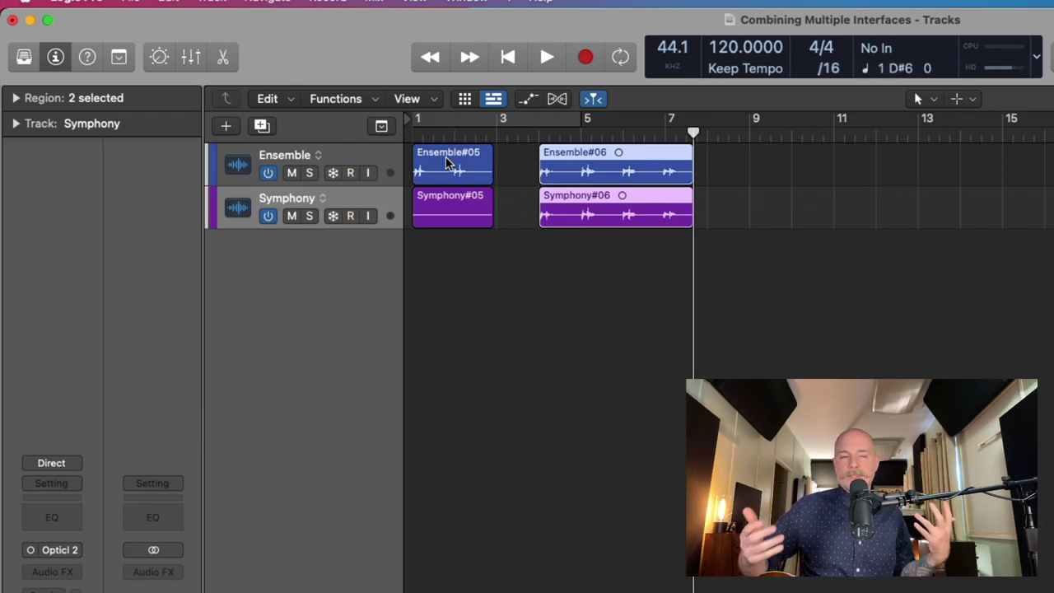
Compare the first transient's timing in the Ensemble#06 and Symphony#06 recordings at sample level, with the waveform display enlarged
key(alt+r)
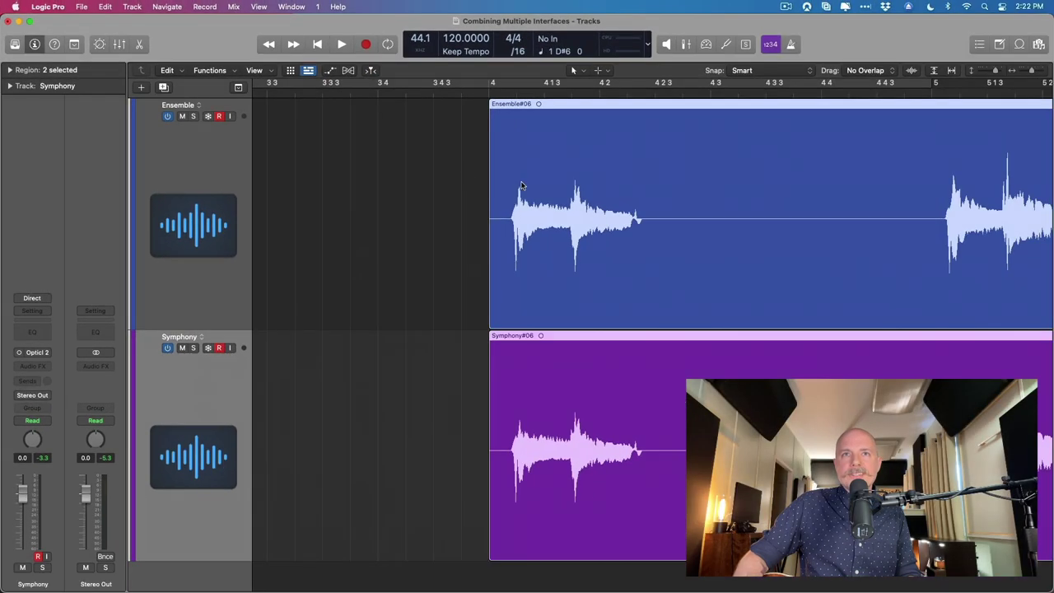
drag(615, 214, 824, 592)
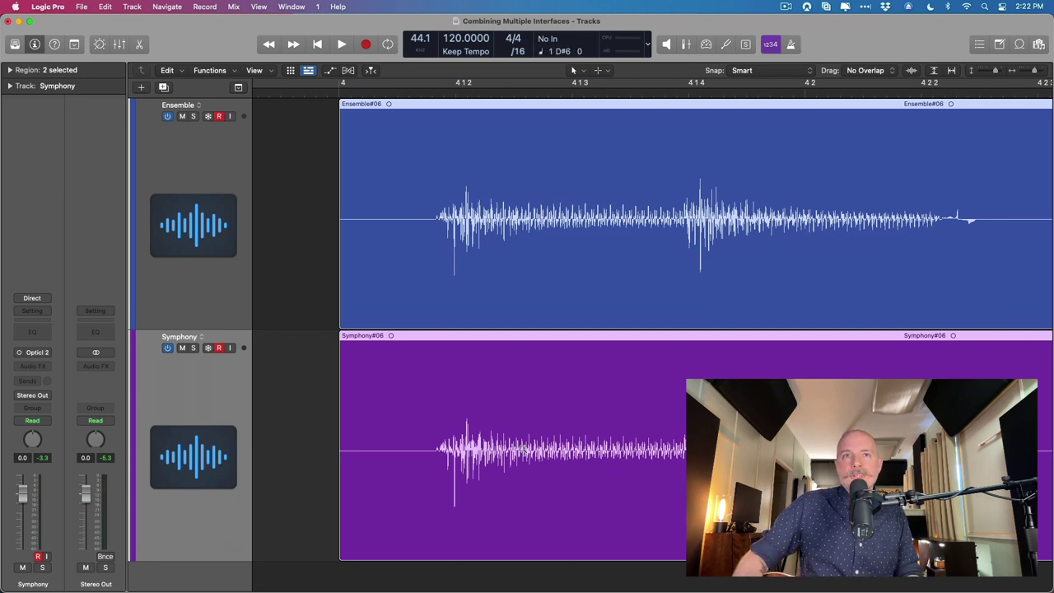
drag(423, 200, 495, 425)
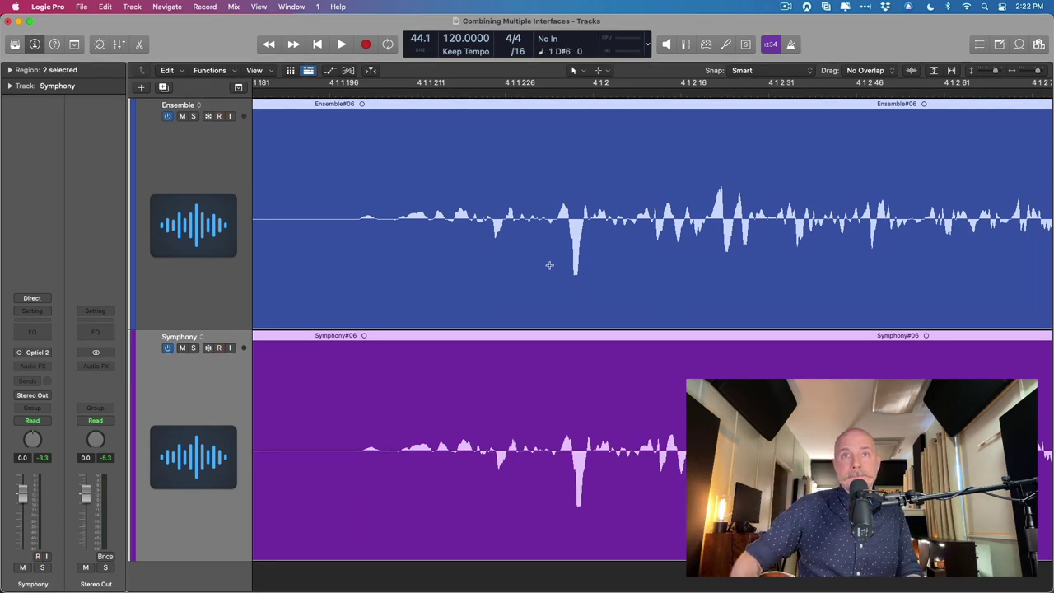
drag(557, 200, 580, 412)
drag(432, 184, 594, 435)
scroll(574, 440, left, 5)
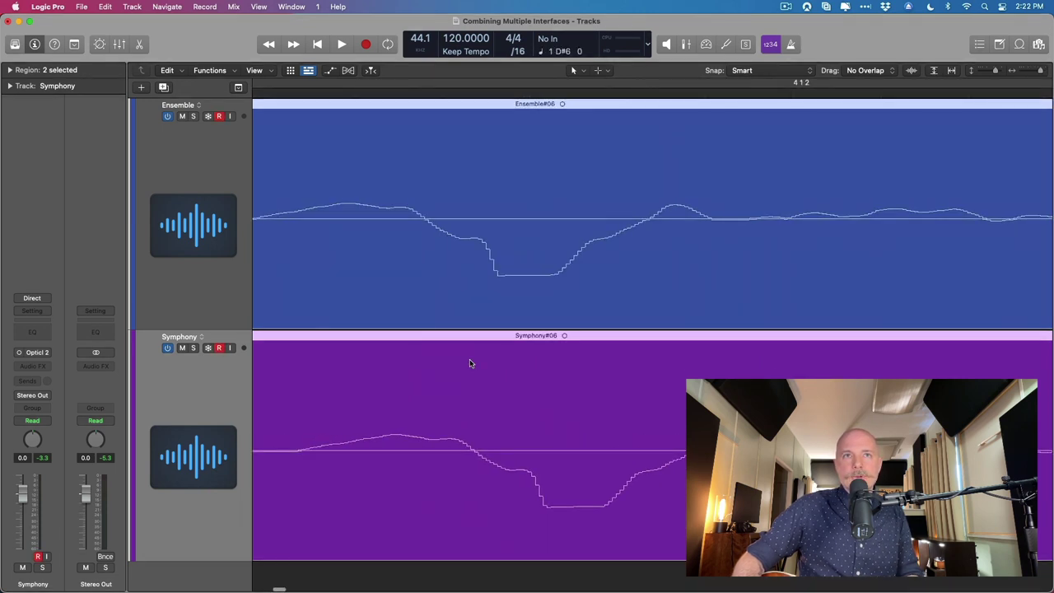
key(ctrl+alt+super+Up)
key(ctrl+alt+super+Up)
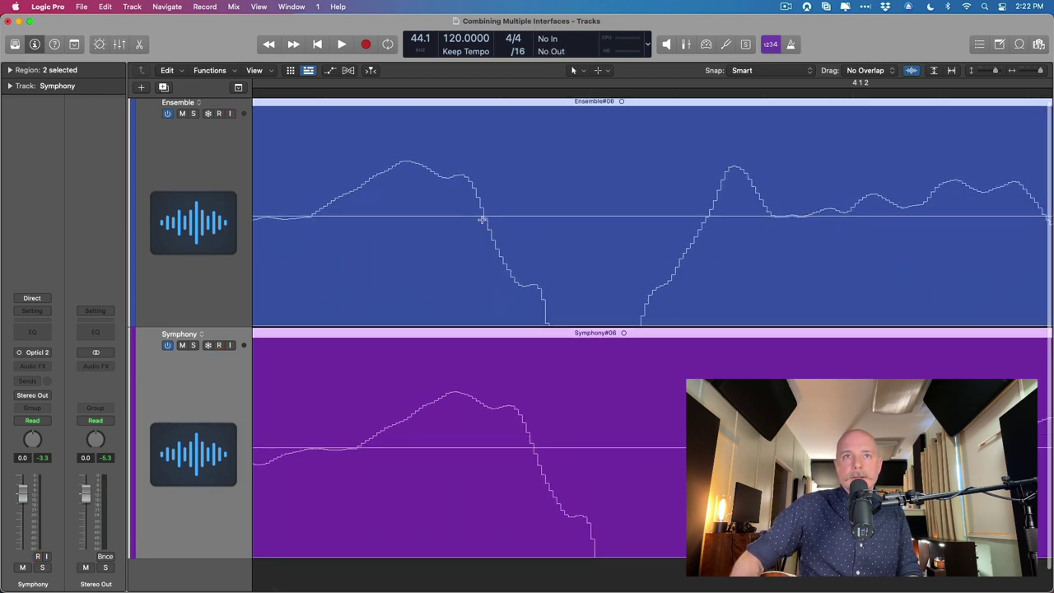
Marquee-select the offset between the two waveforms' matching zero crossings and split both regions at its edges
drag(485, 220, 535, 400)
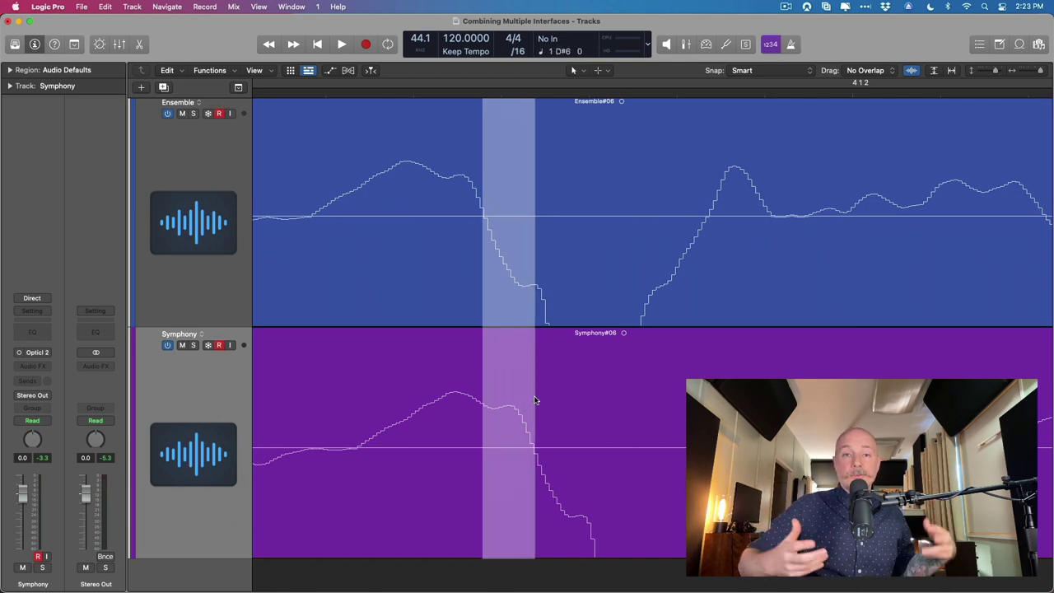
click(518, 176)
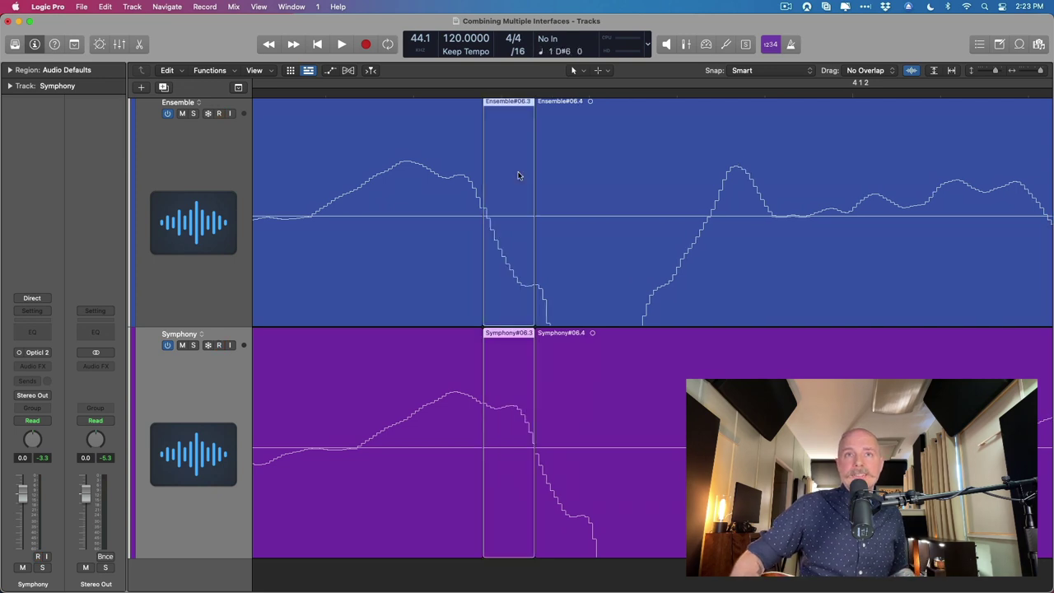
click(551, 356)
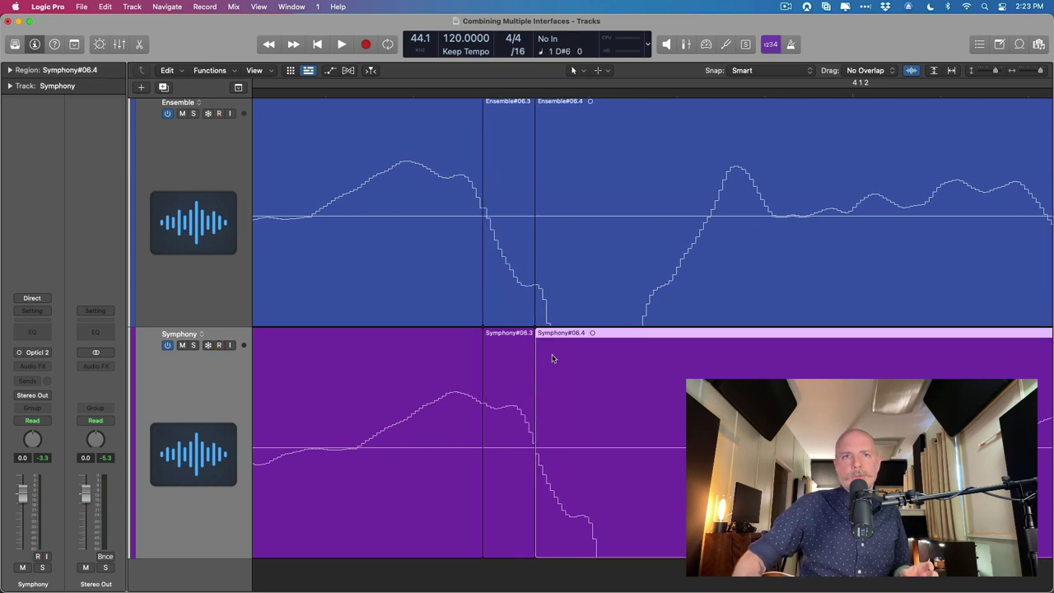
double_click(499, 337)
click(596, 337)
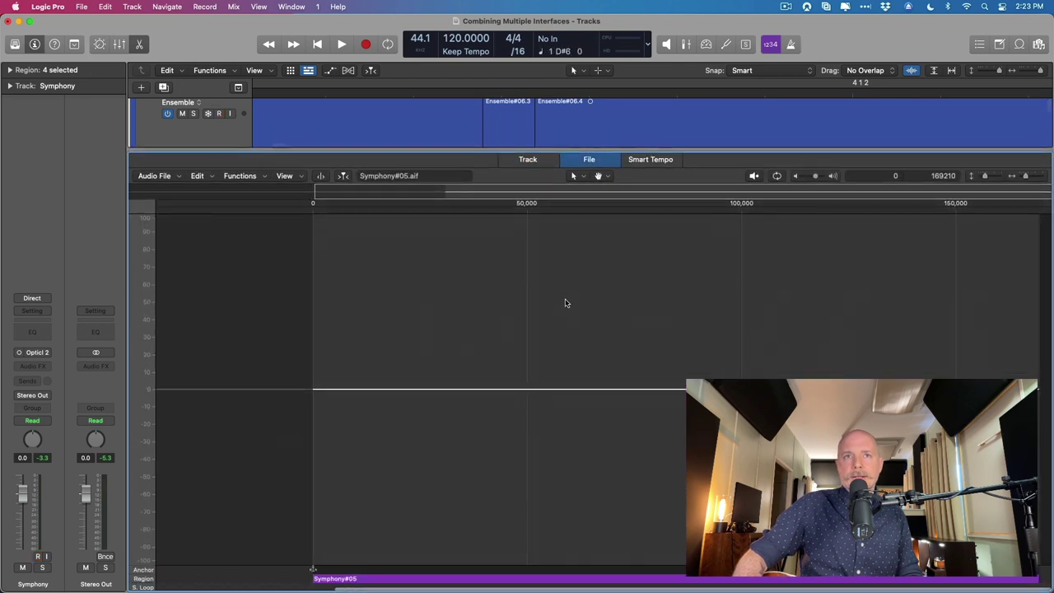
scroll(566, 303, down, 5)
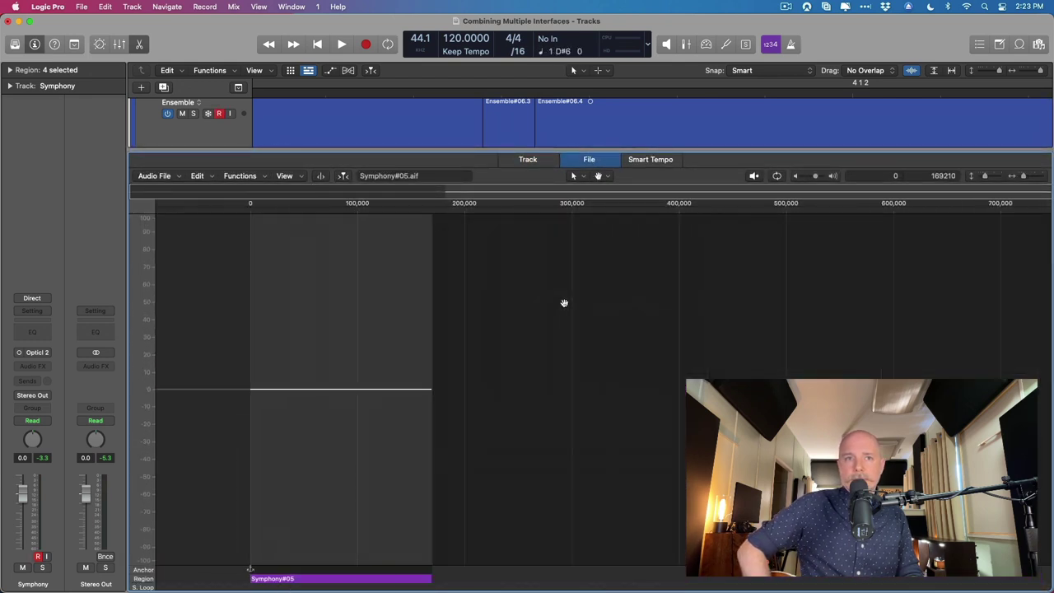
key(e)
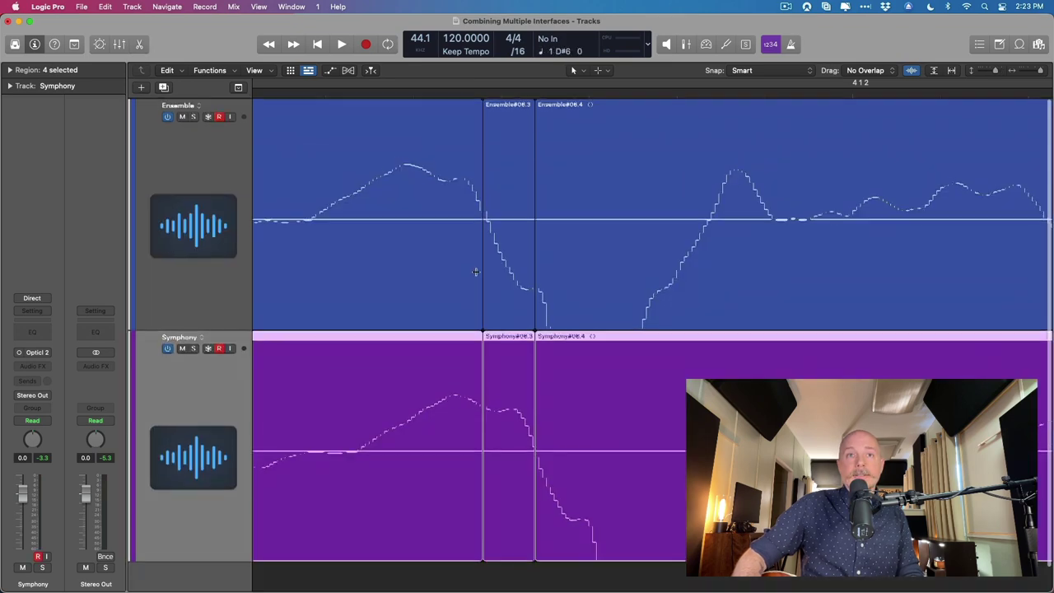
Select only the short Symphony#06.3 region and open it in the audio editor to examine its length in samples
shift+click(506, 353)
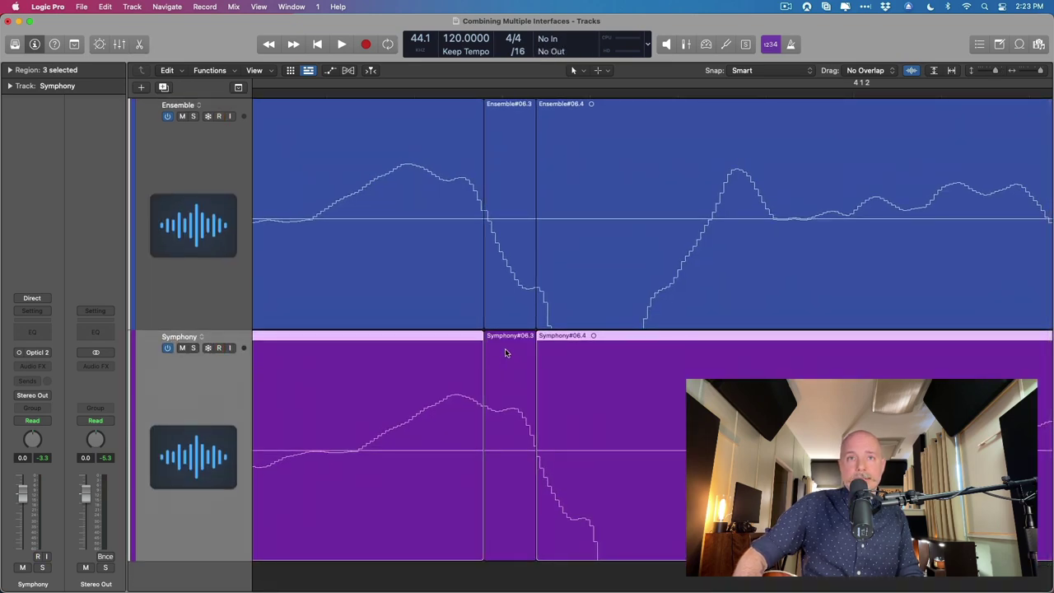
click(506, 353)
key(e)
scroll(500, 318, left, 5)
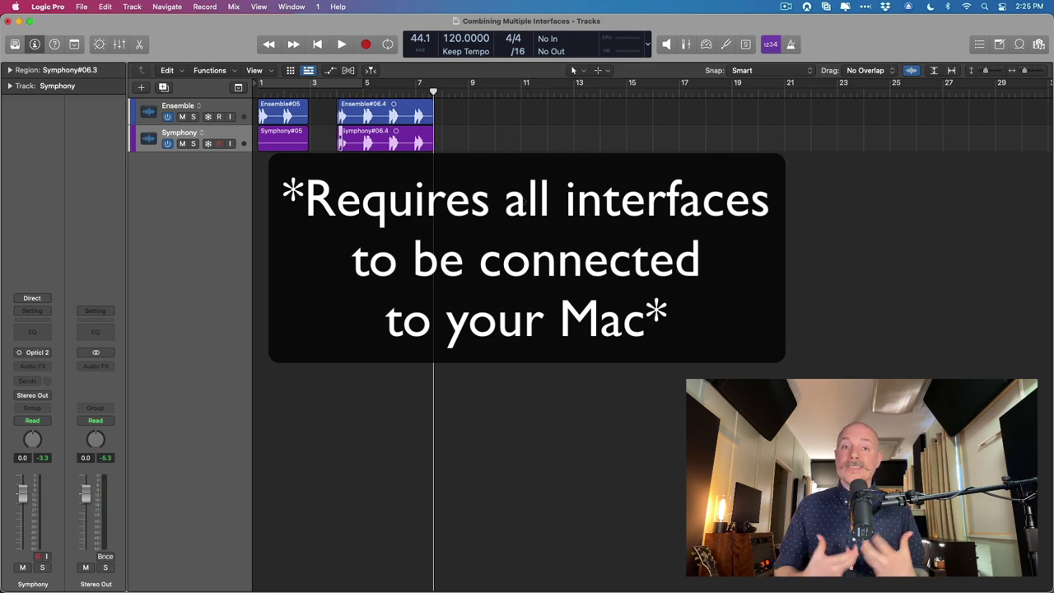
Search the Mac for "audio" and open Audio MIDI Setup
key(super+space)
text(audio)
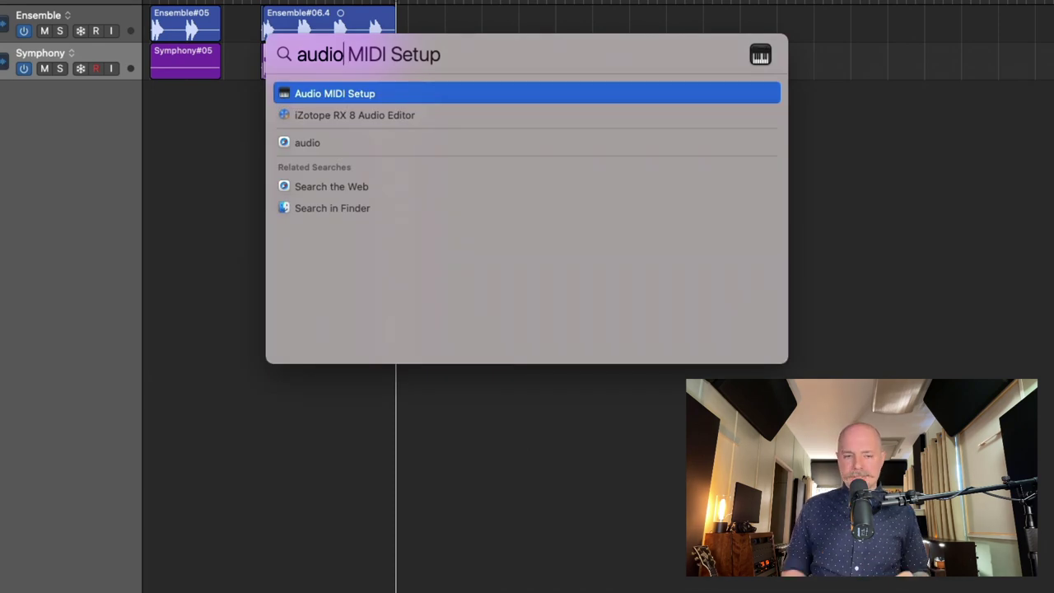
key(super+space)
key(super+space)
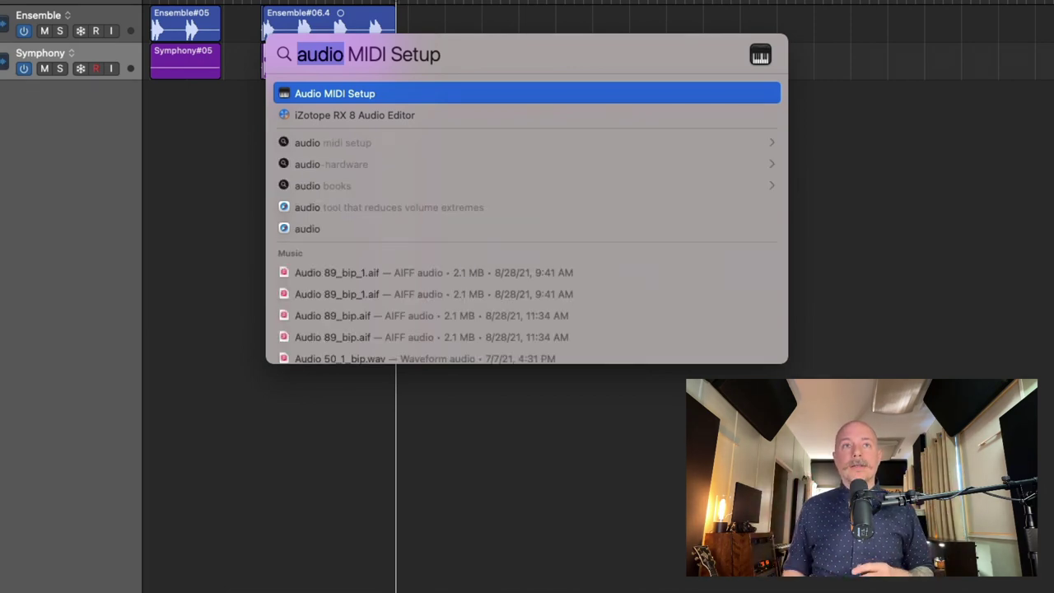
key(Return)
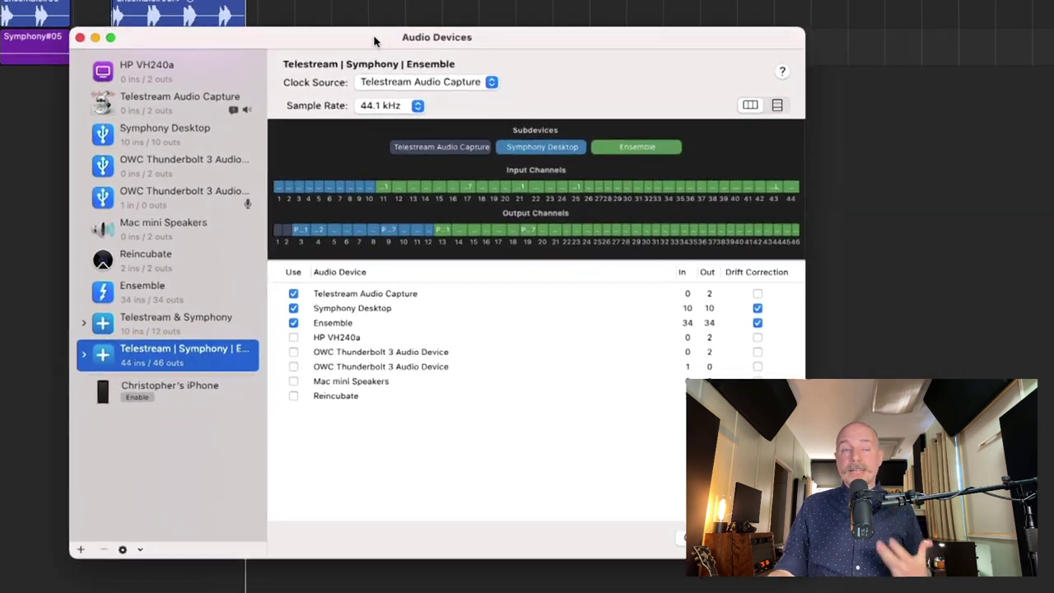
Create a new aggregate device in the audio device list
drag(374, 42, 313, 25)
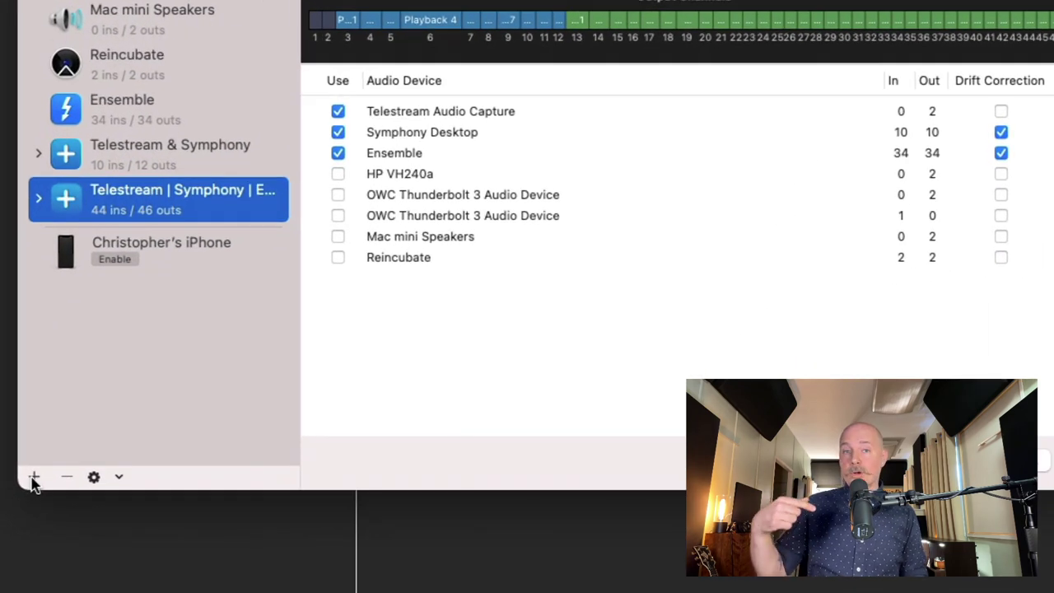
click(34, 478)
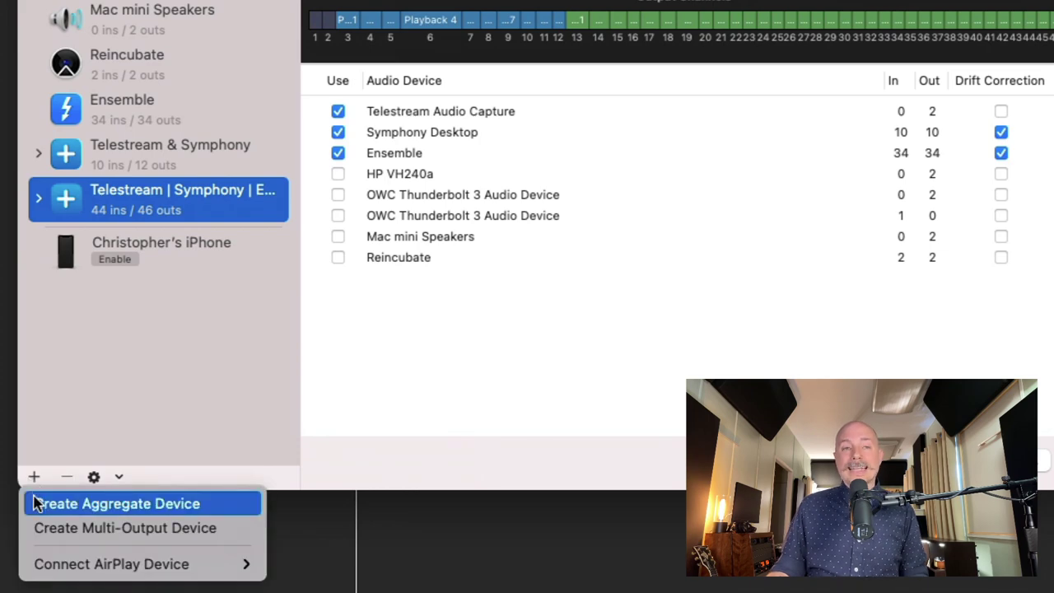
click(37, 503)
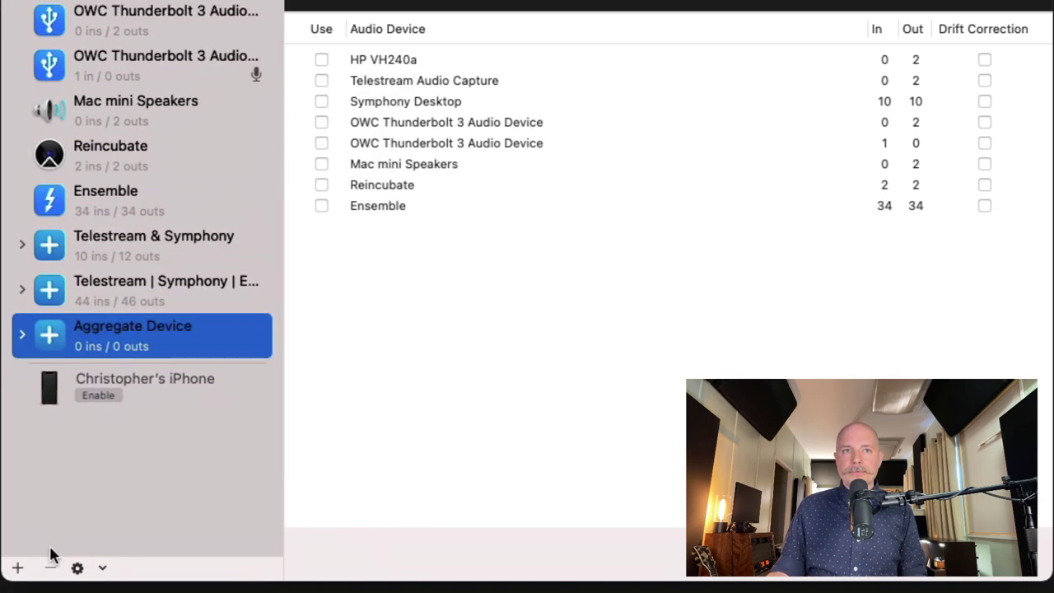
Rename the new aggregate device as Both Interfaces
double_click(122, 328)
right_click(122, 329)
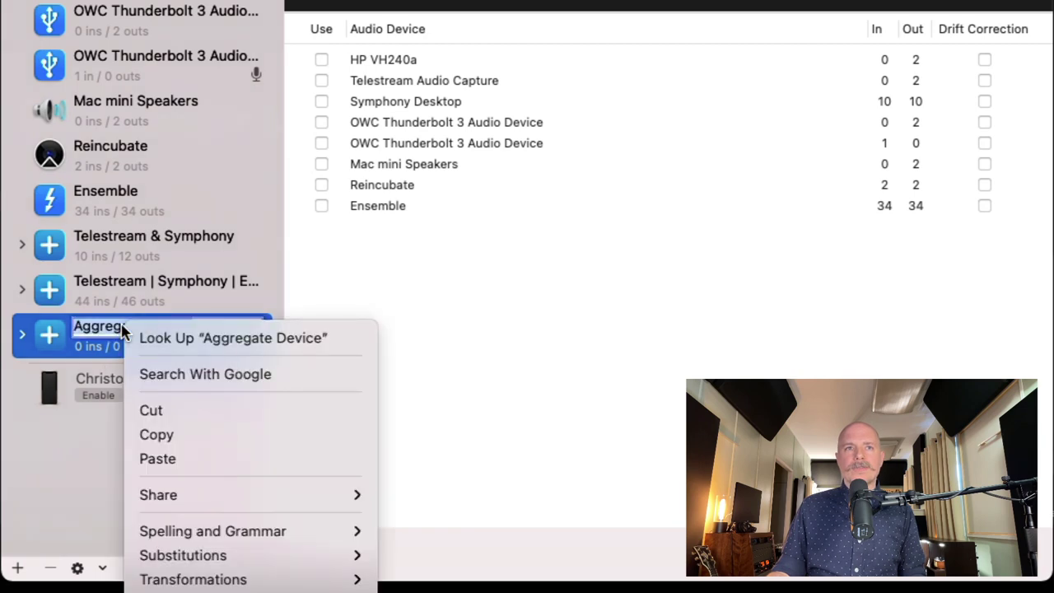
click(95, 327)
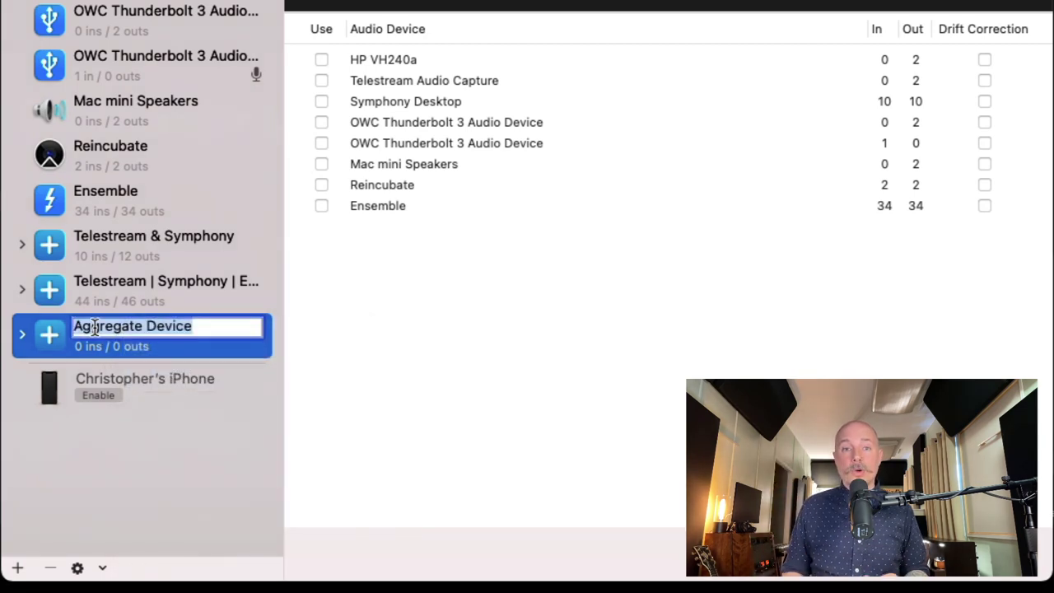
text(Both Interfac)
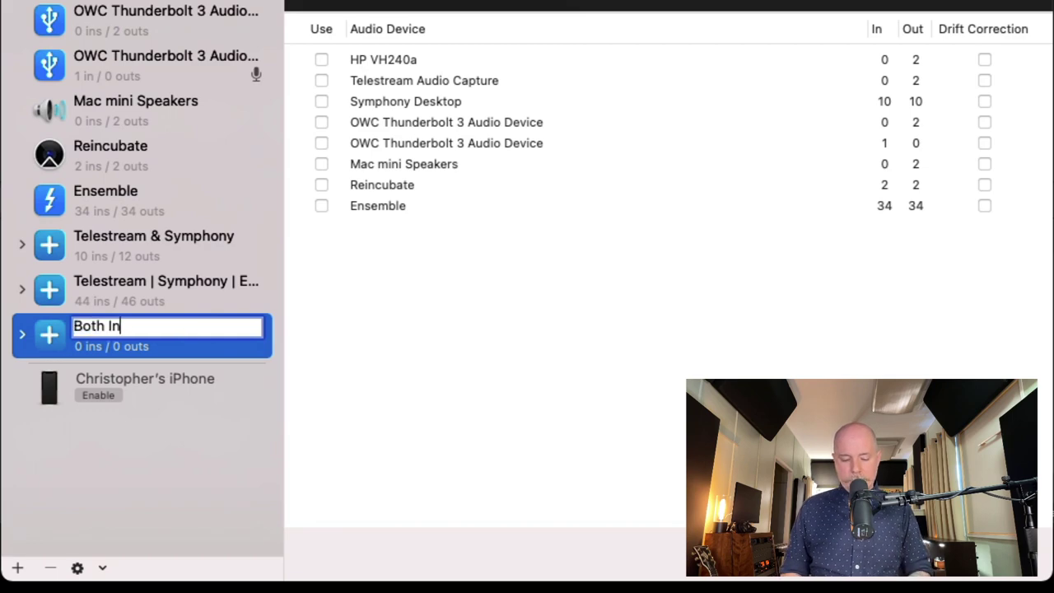
text(es)
key(Return)
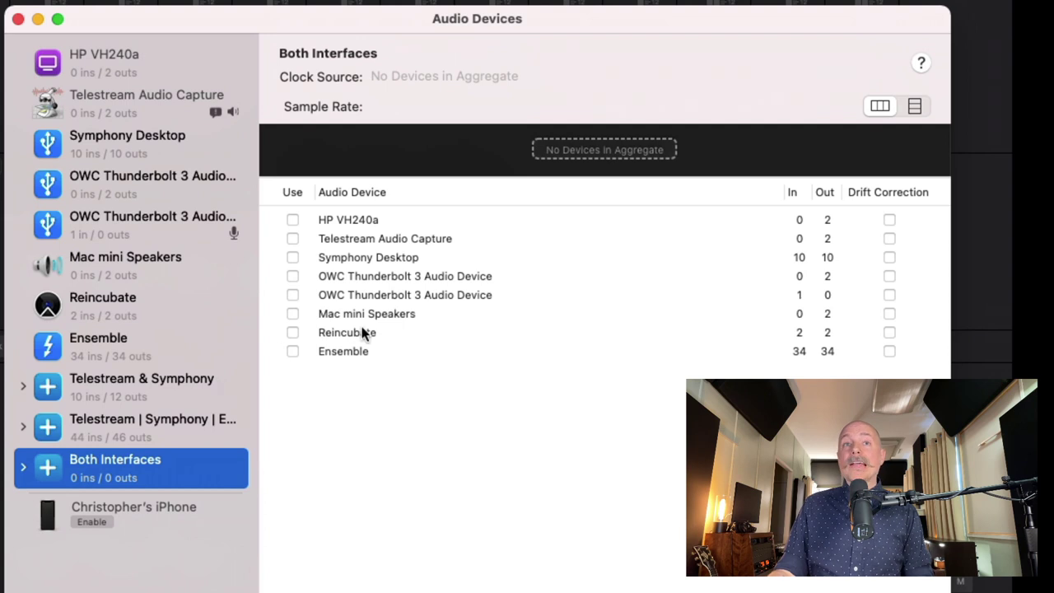
Add Symphony Desktop to the Both Interfaces device, then switch to Logic Pro and decline to use that device there
click(293, 257)
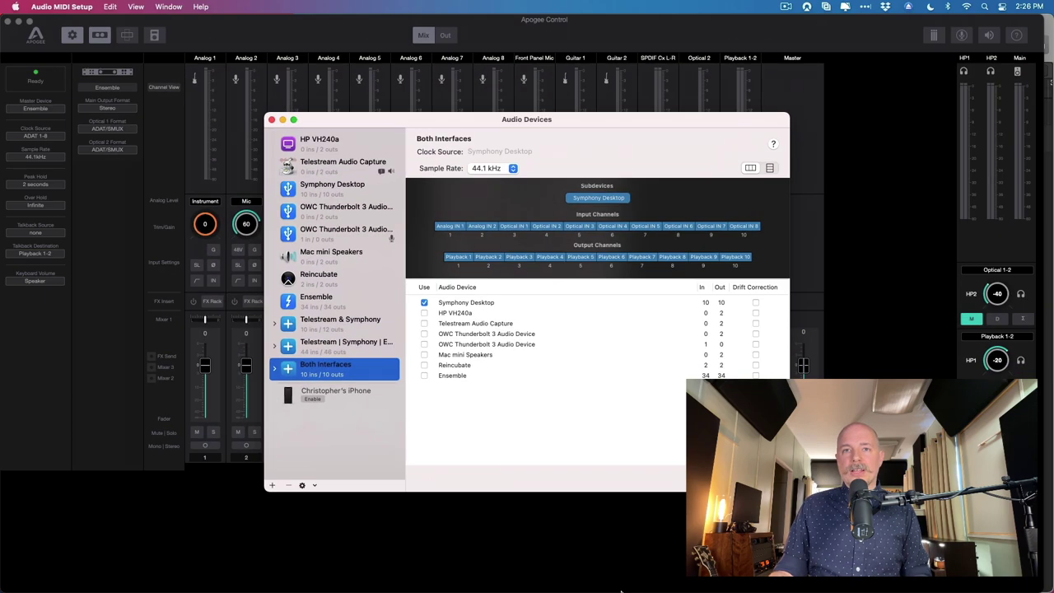
mouse_move(624, 589)
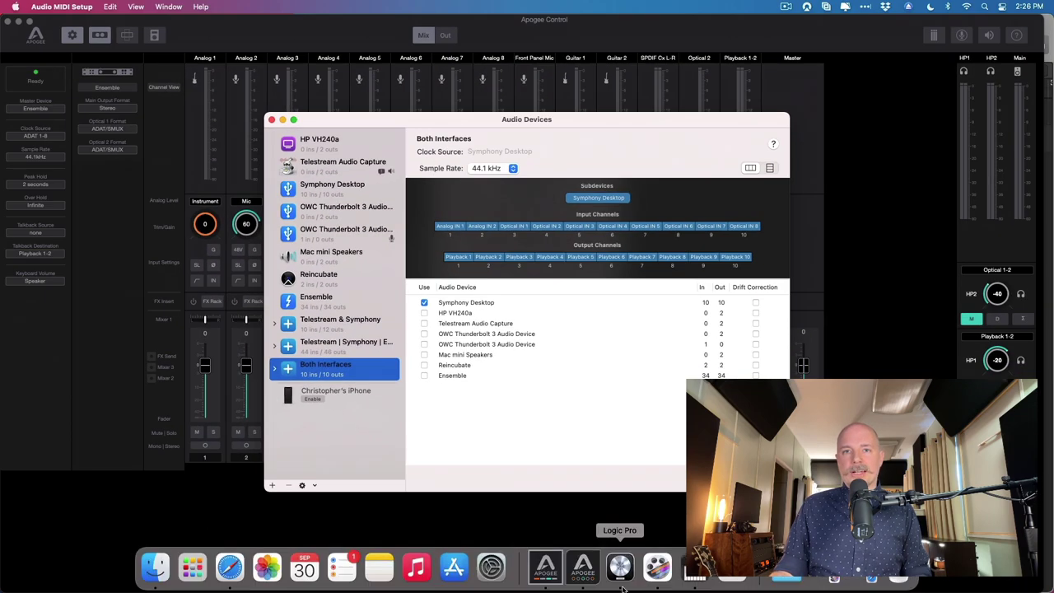
click(620, 569)
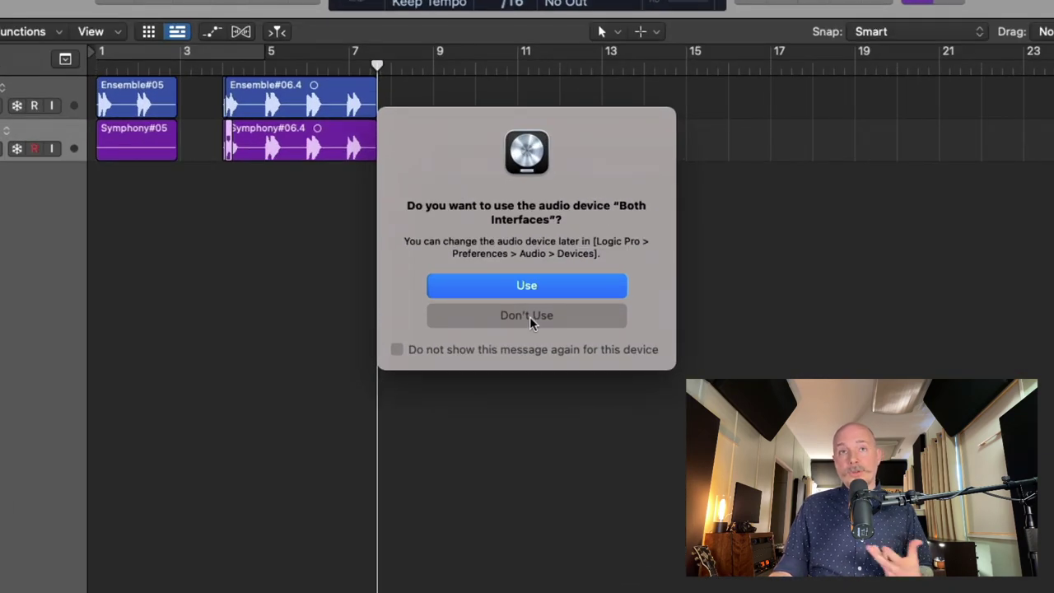
click(530, 318)
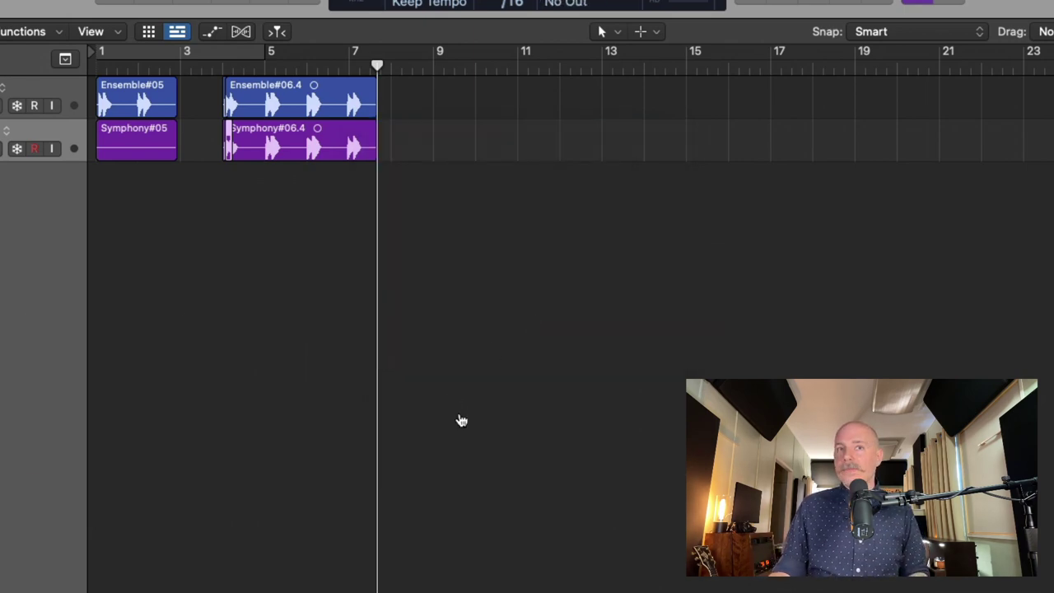
Return to Audio MIDI Setup, add Ensemble to the Both Interfaces device and enable drift correction for it
key(super+Tab)
click(371, 393)
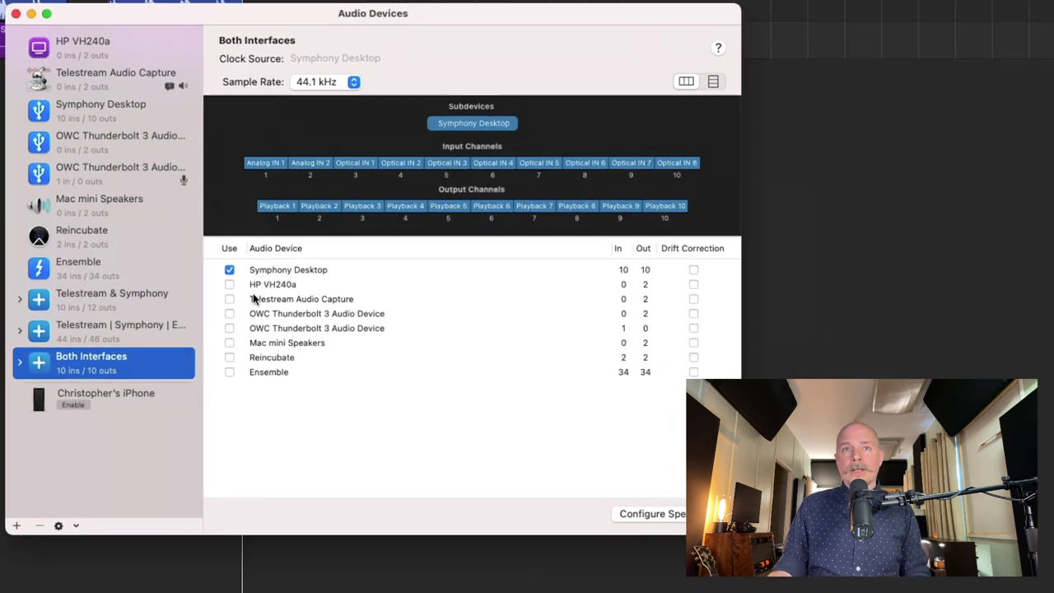
click(230, 373)
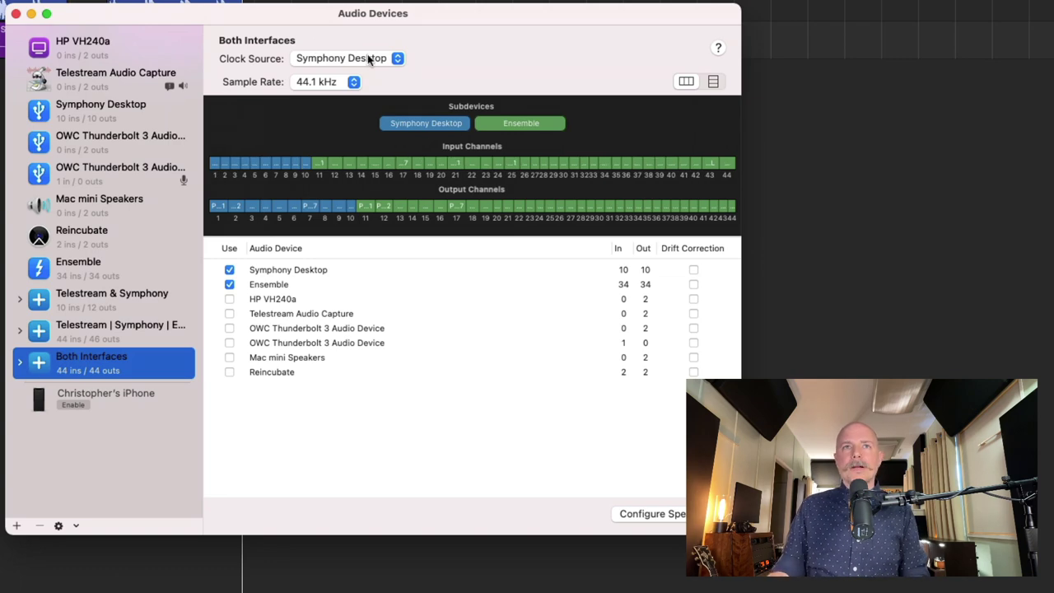
drag(265, 14, 298, 64)
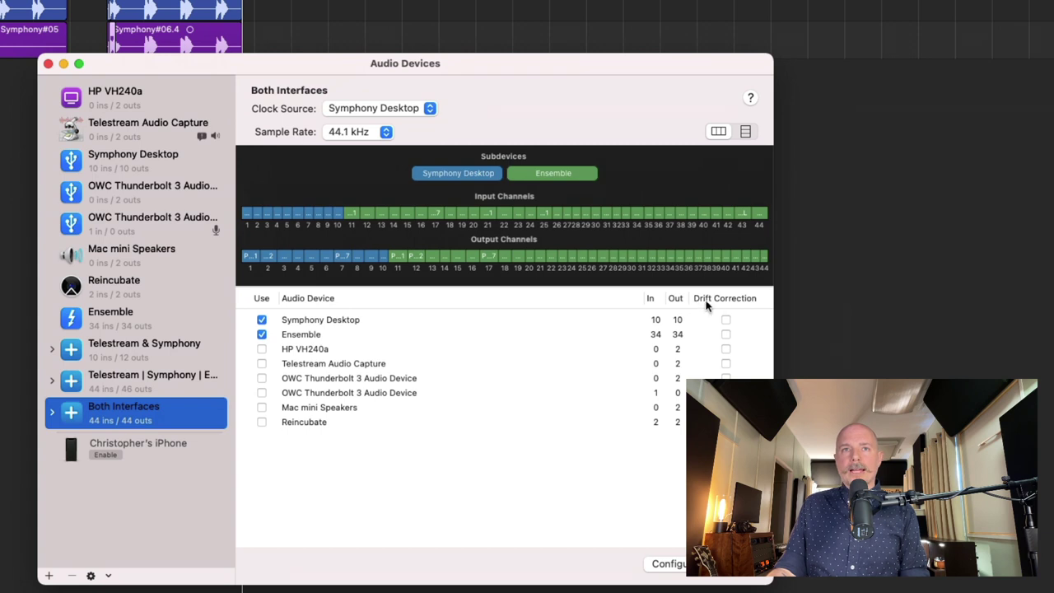
click(726, 336)
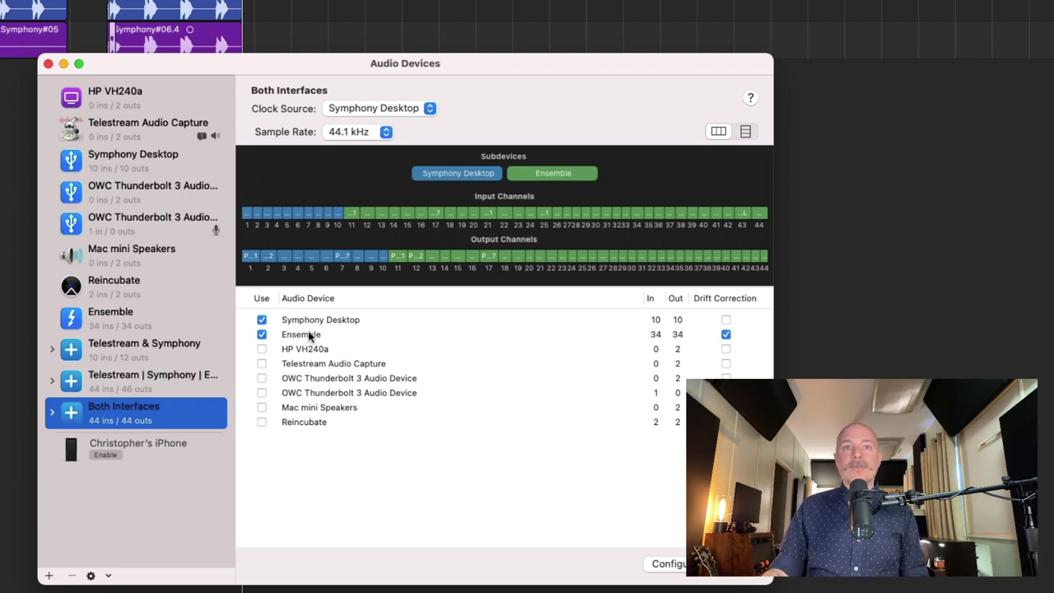
drag(388, 257, 446, 263)
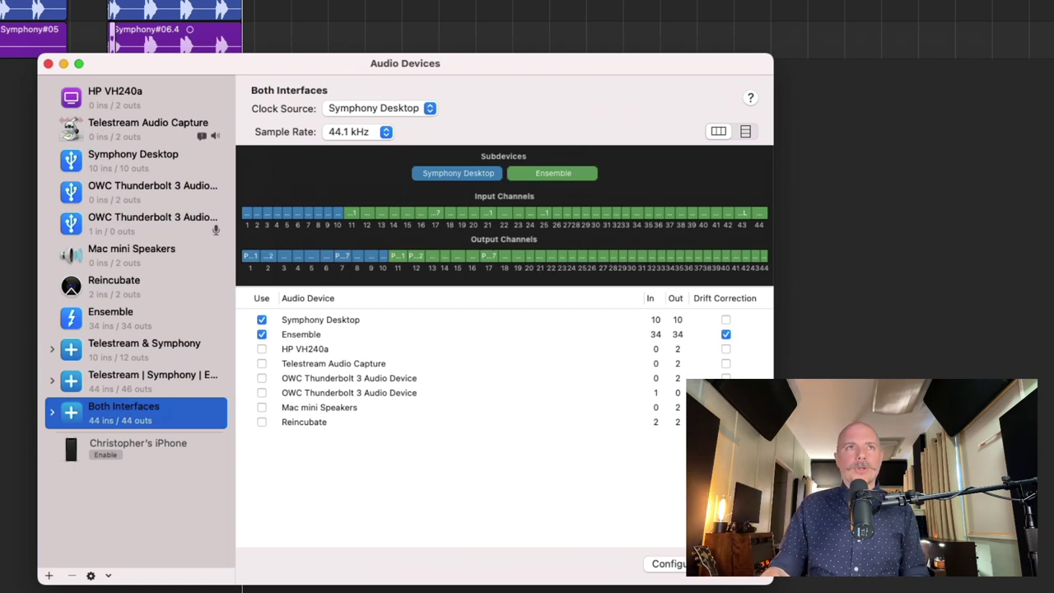
Switch to Logic Pro and examine the available input devices in its audio preferences, leaving the selection as it is
click(48, 63)
click(75, 7)
mouse_move(95, 61)
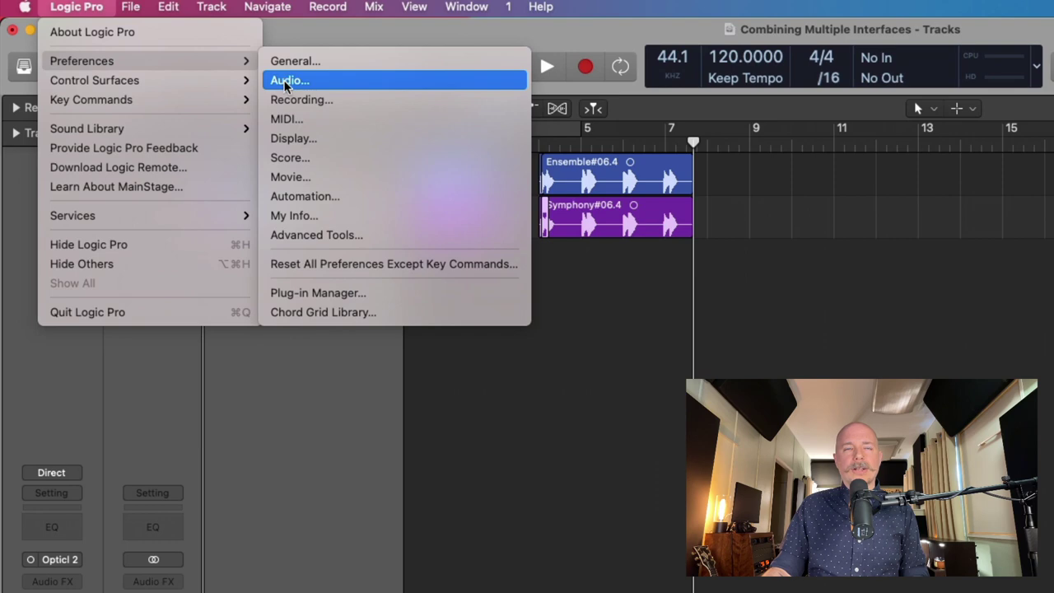
click(285, 82)
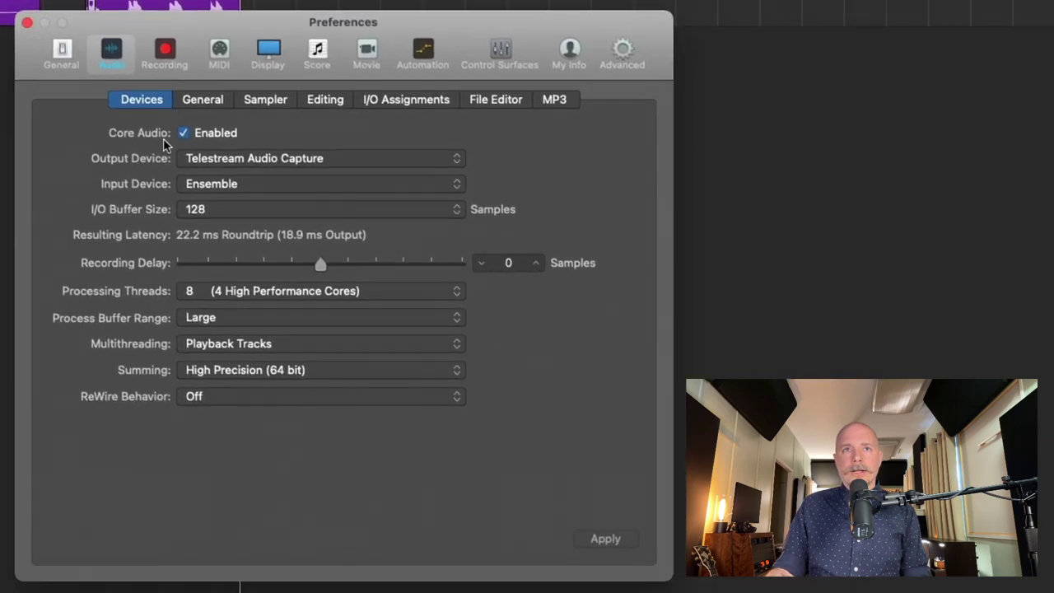
click(208, 187)
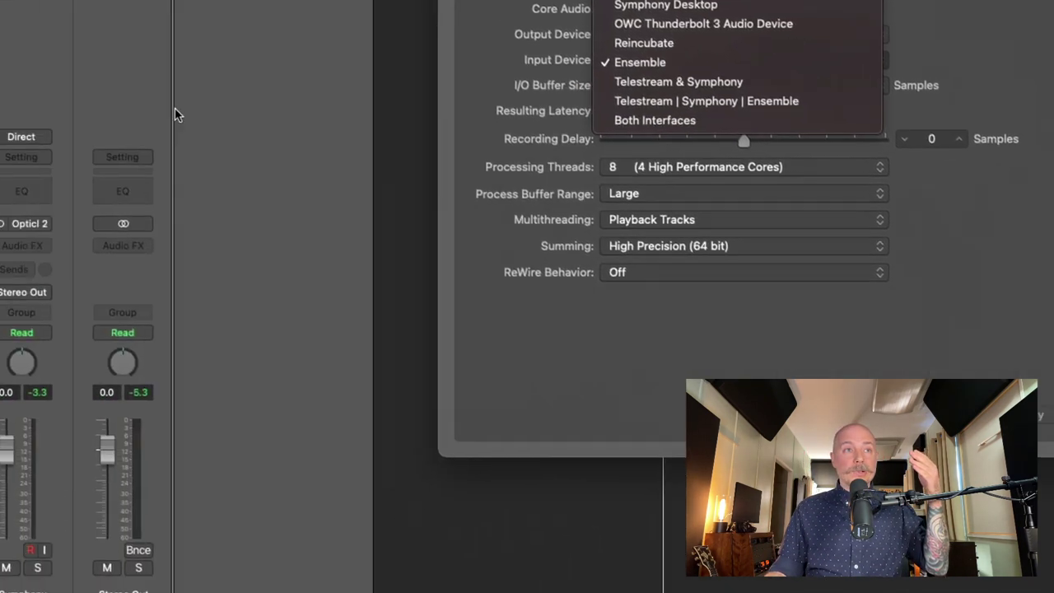
key(Escape)
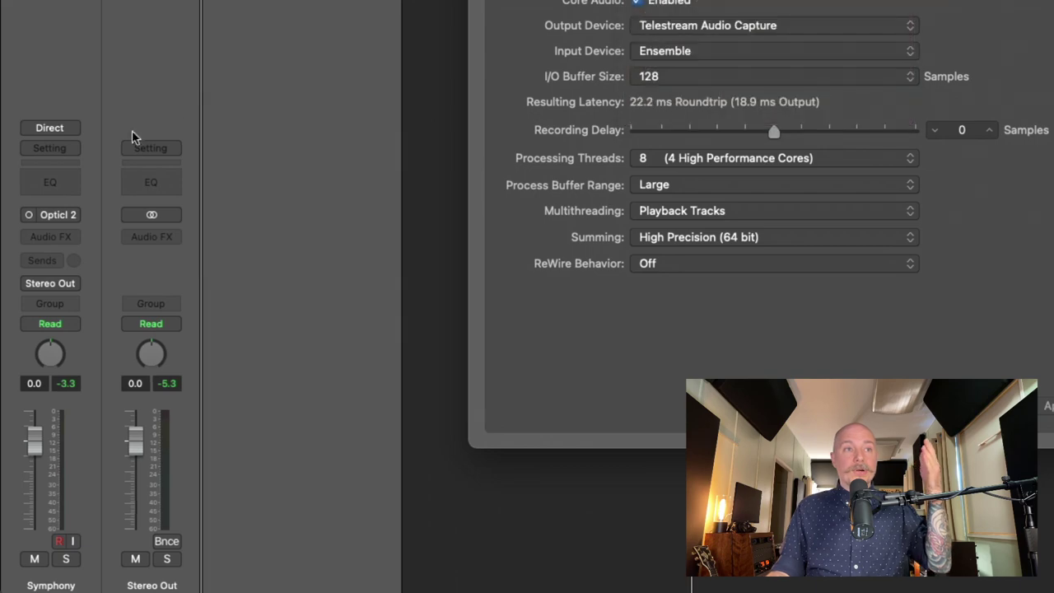
Check the Symphony track's input selection in the channel strip and close the preferences
click(51, 215)
key(Escape)
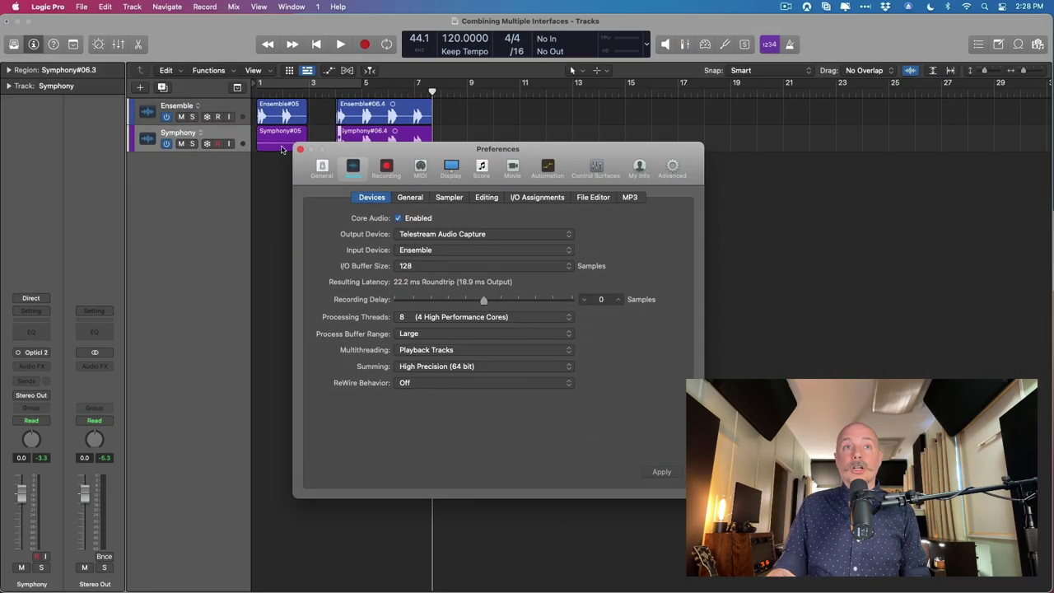
click(300, 149)
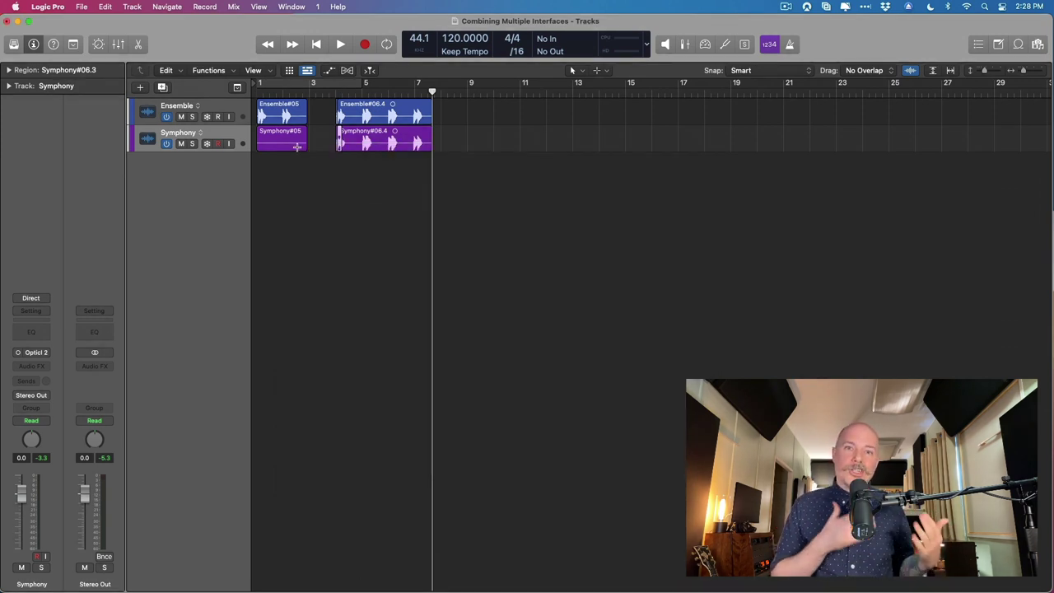
Switch back to Audio MIDI Setup and widen the device list to fit the full device names
key(super+Tab)
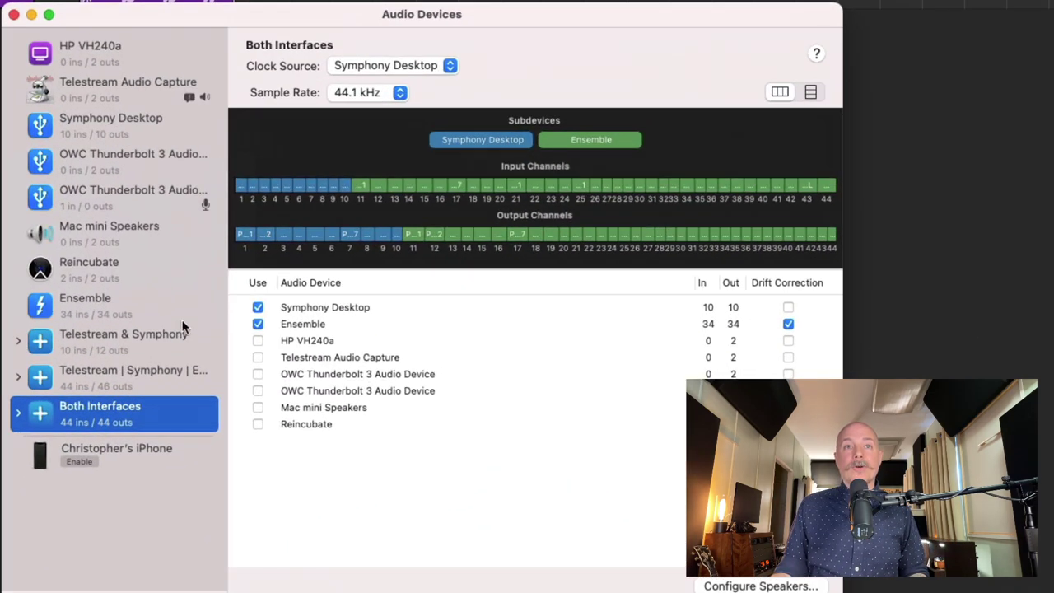
drag(228, 239, 346, 234)
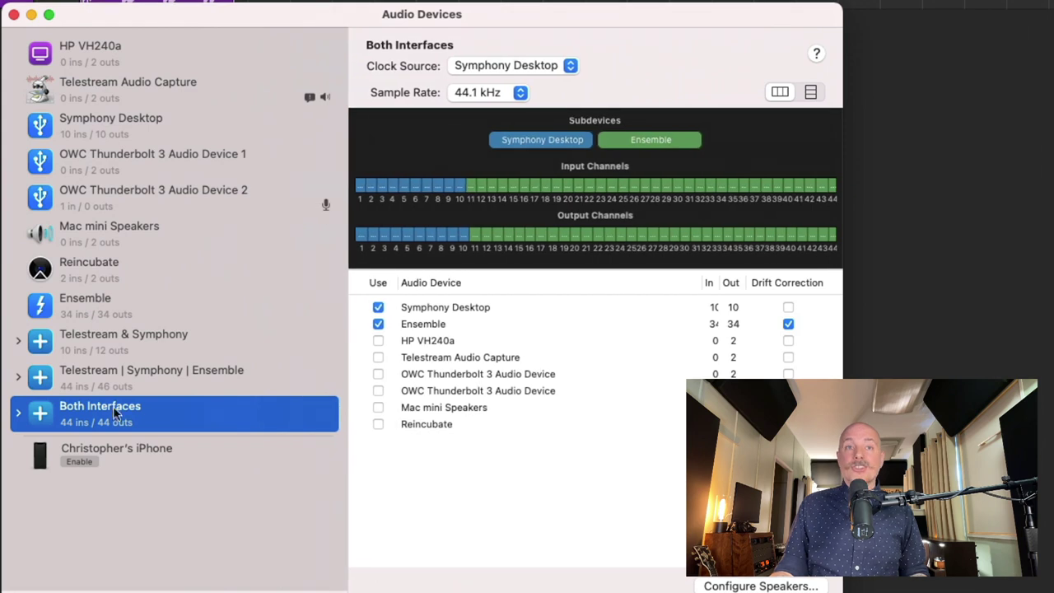